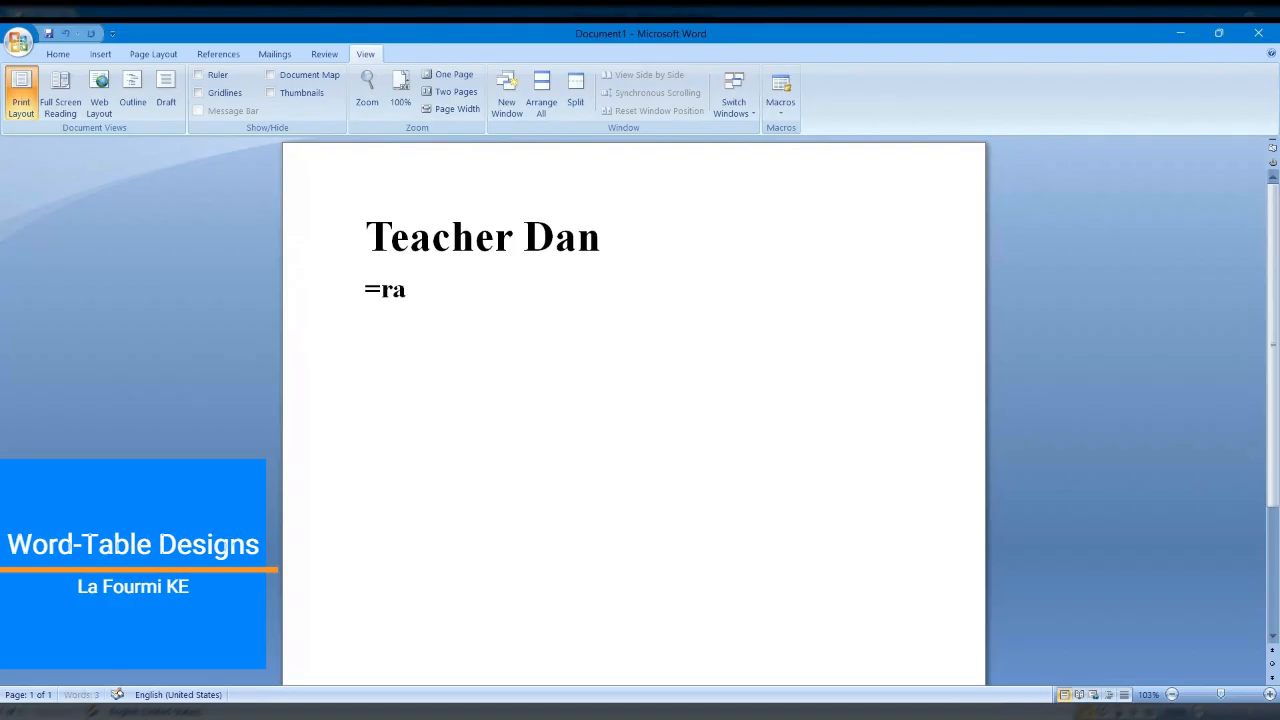
Generate sample text below the title with =rand(4,5)
type("(4,")
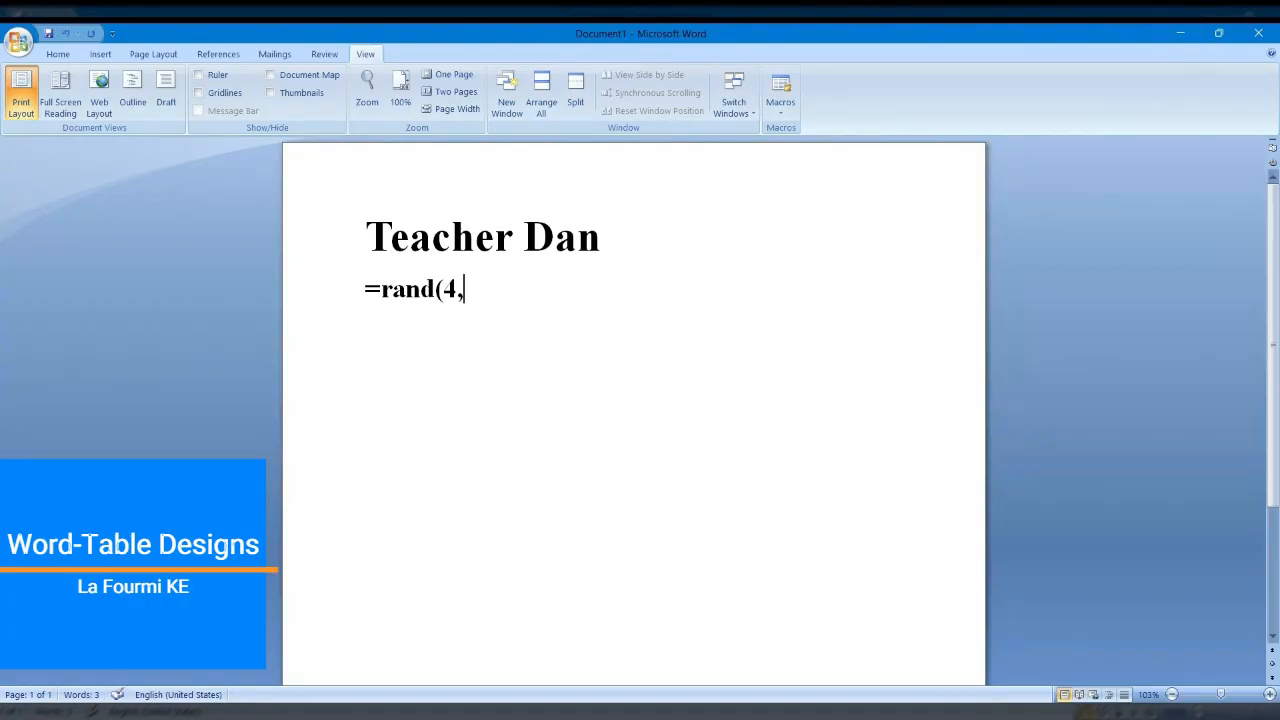
type("5)")
key("Return")
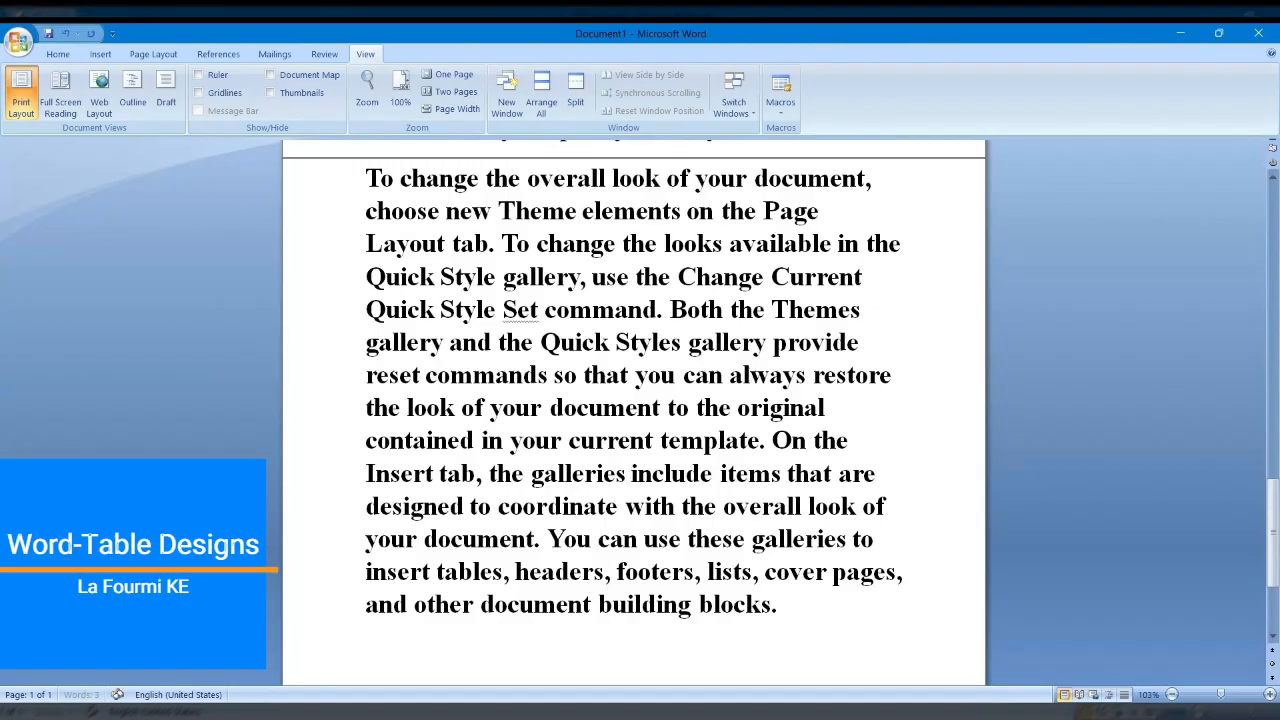
scroll(634, 412, "up", 15)
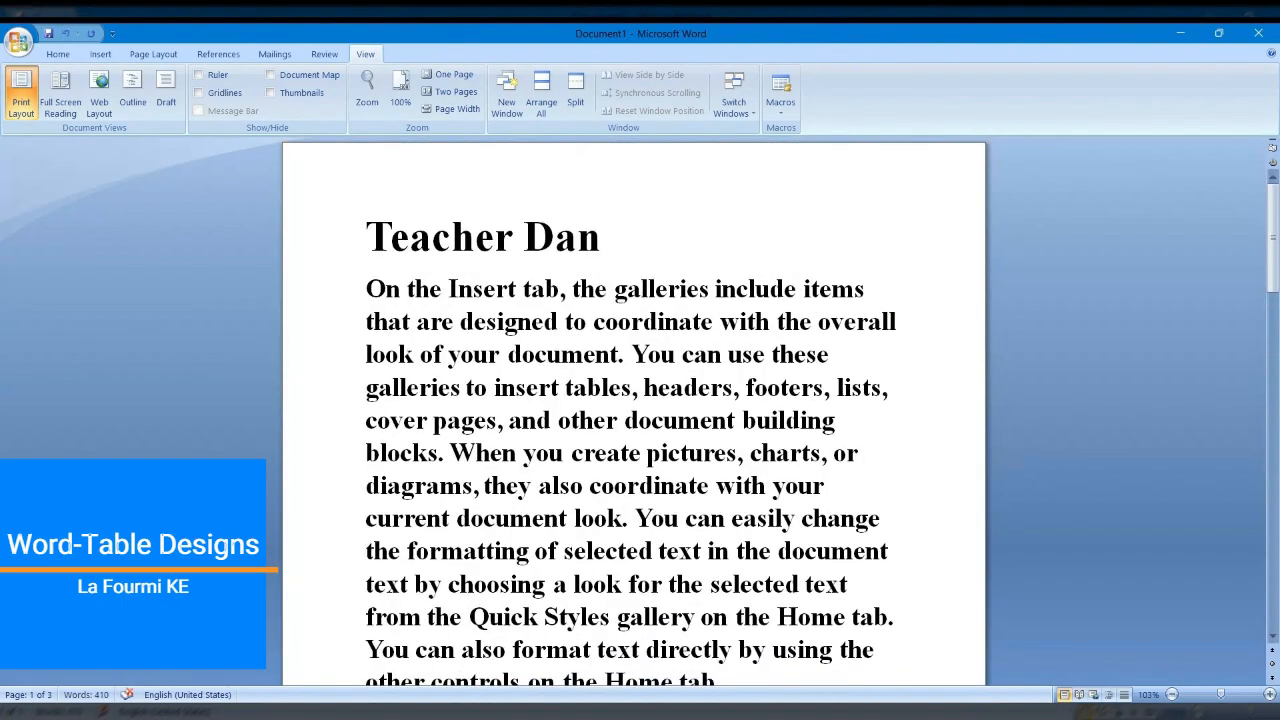
Delete the sample text and the title from the document, and add an empty line on the blank page
left_click_drag(366, 289, 375, 423)
key("Delete")
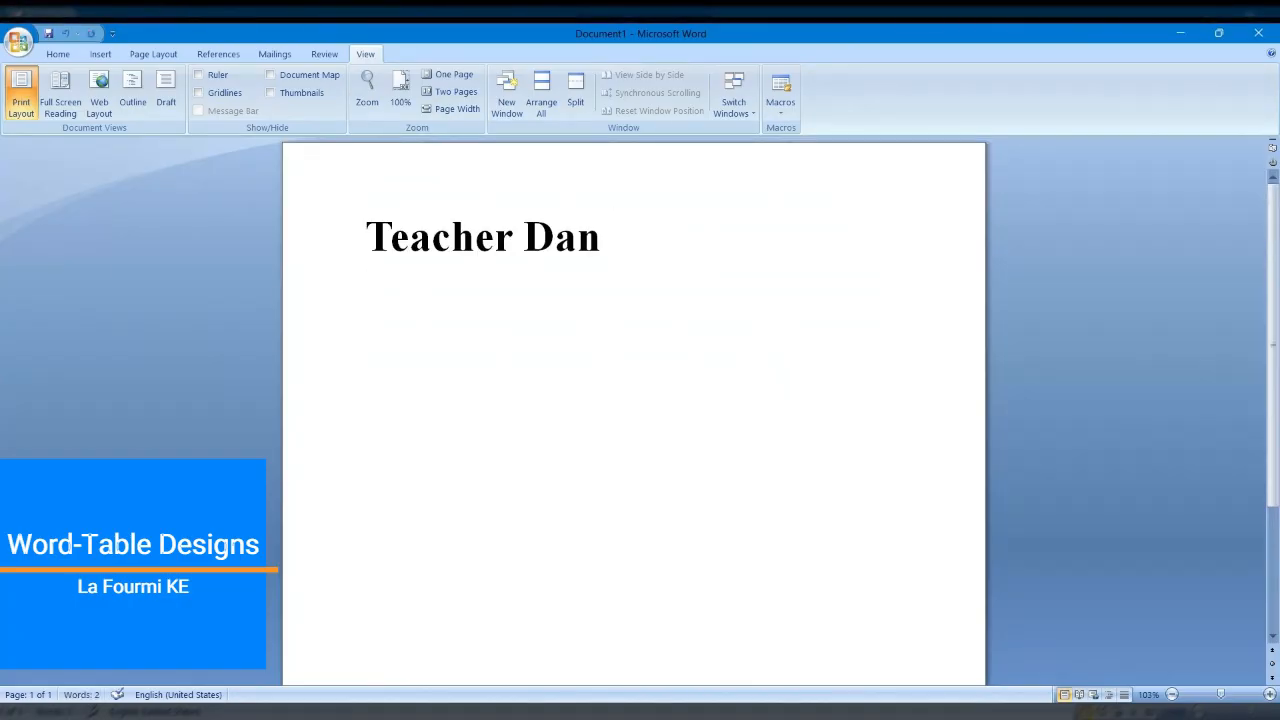
key("ctrl+a")
key("Delete")
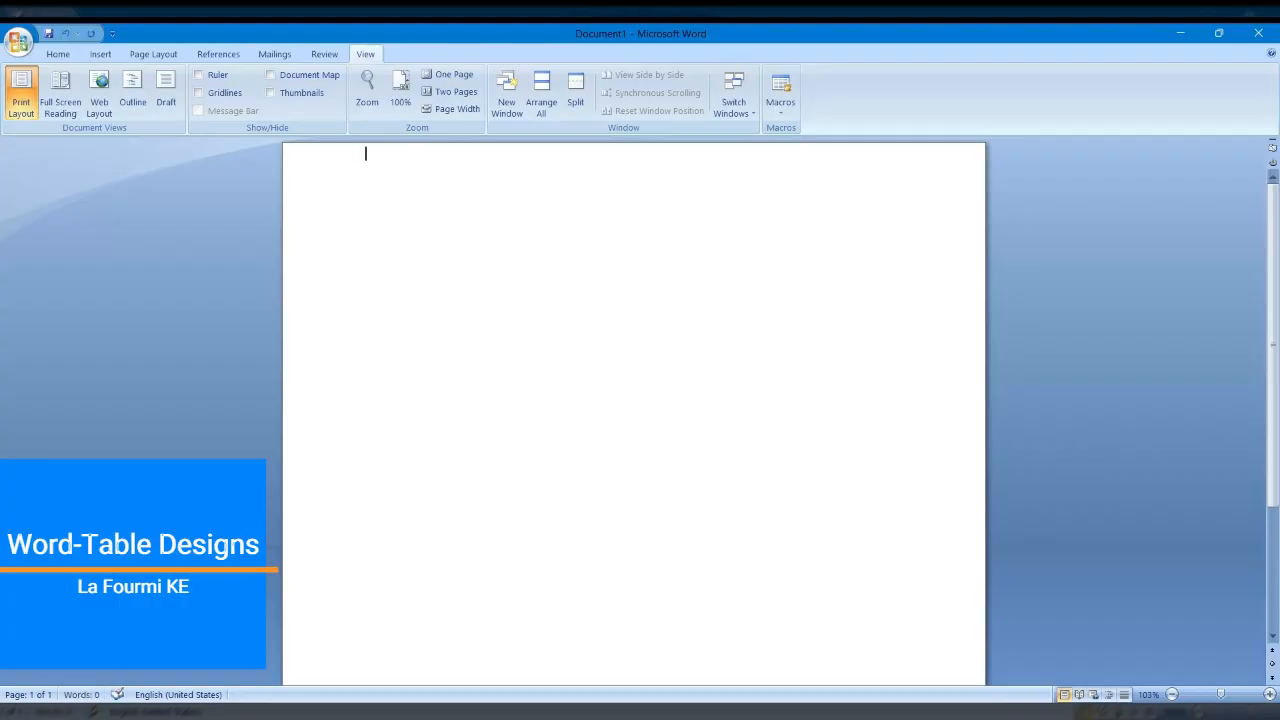
key("Return")
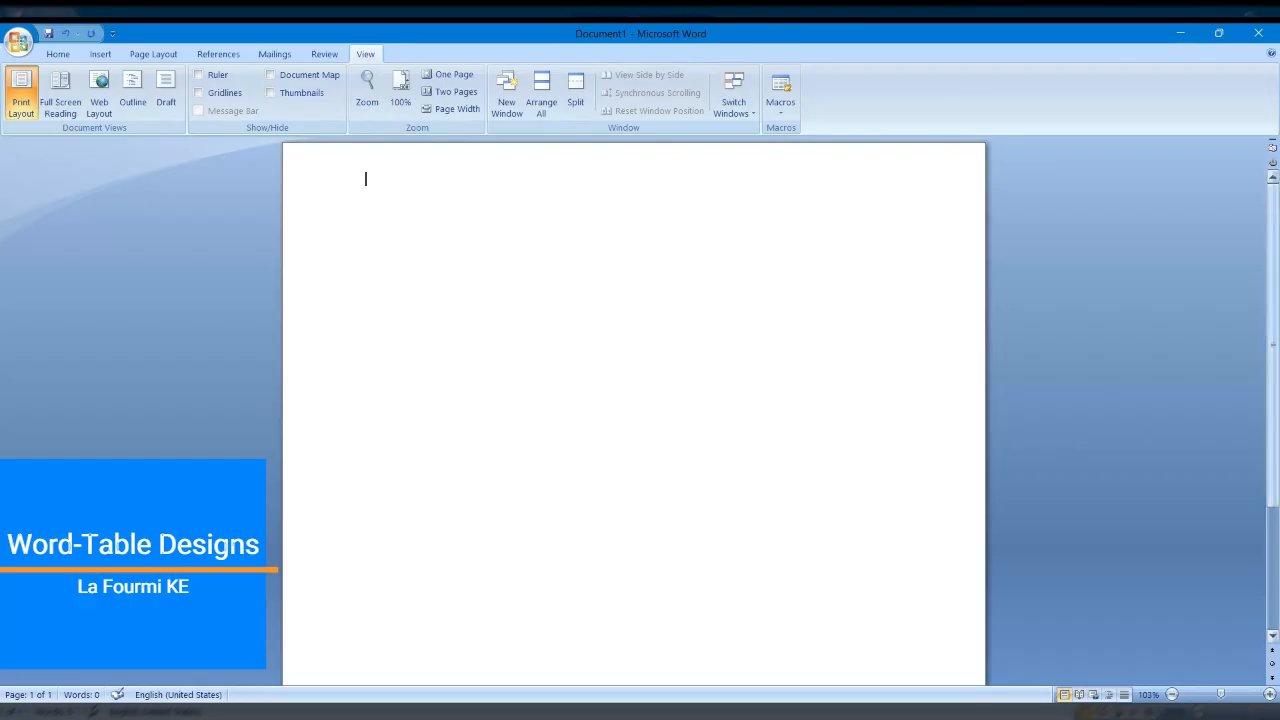
Switch the blank page to landscape orientation
left_click_drag(1273, 290, 1273, 413)
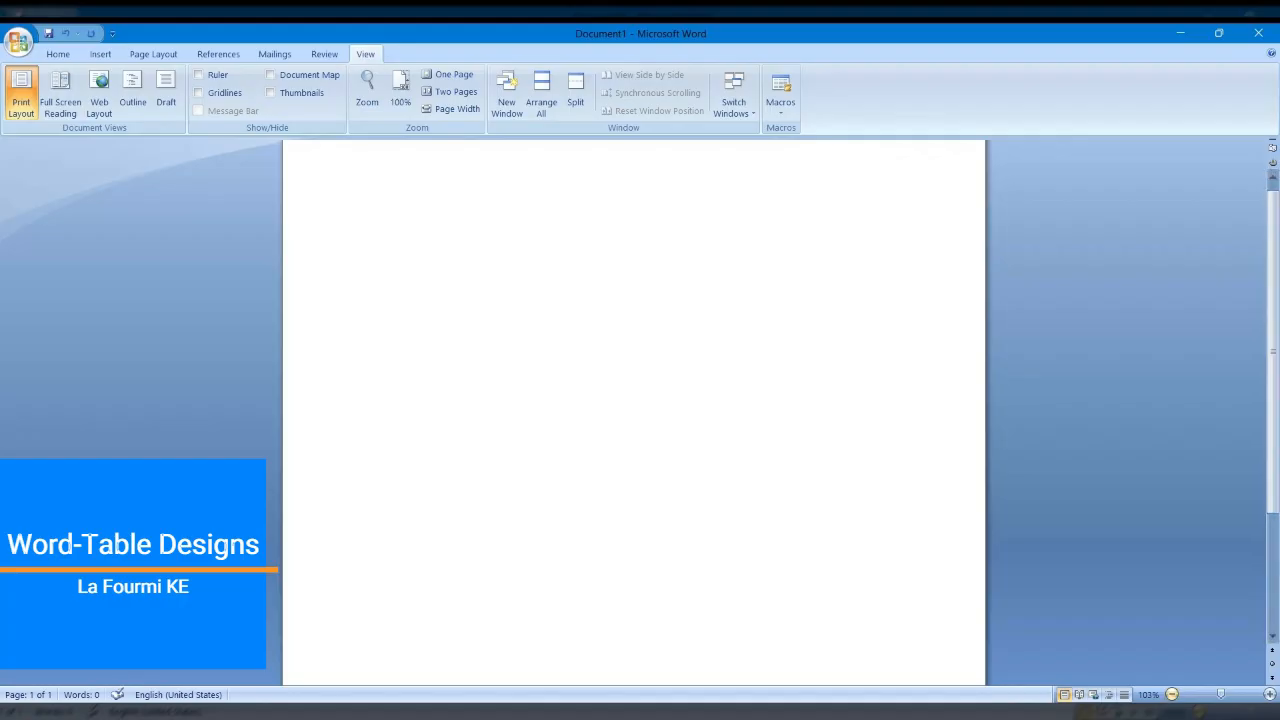
left_click(1172, 694)
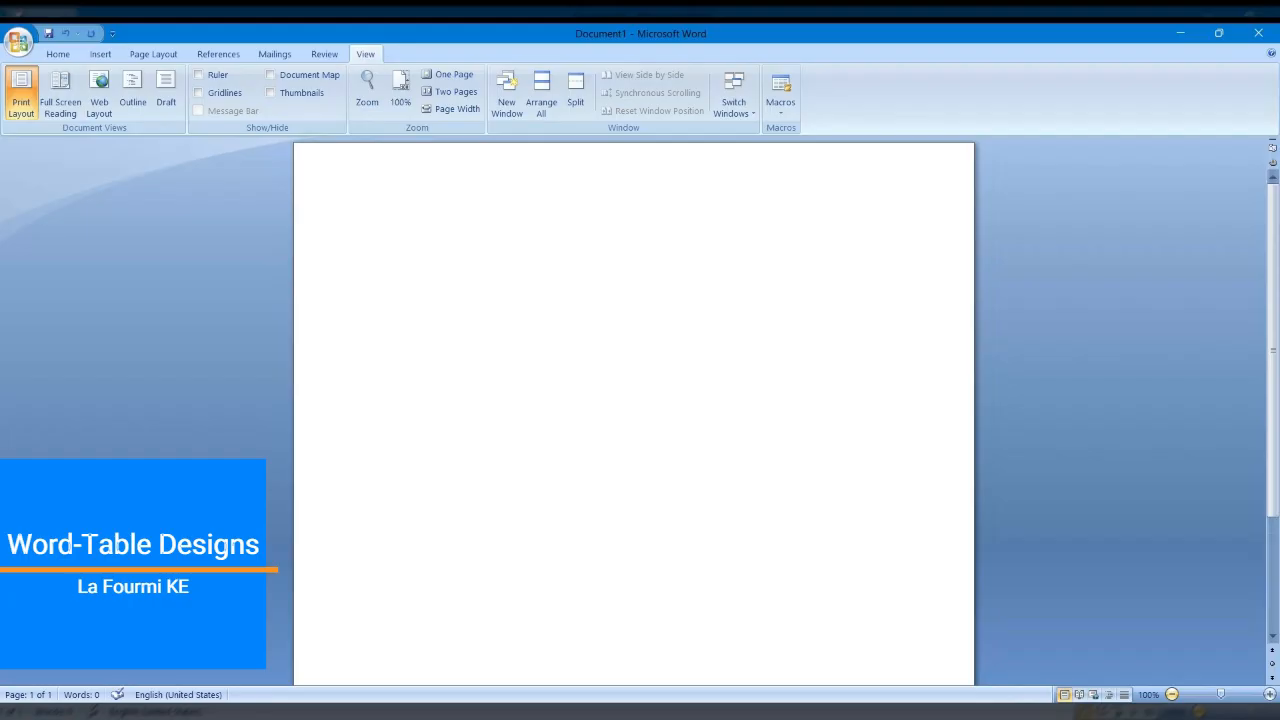
left_click(1172, 694)
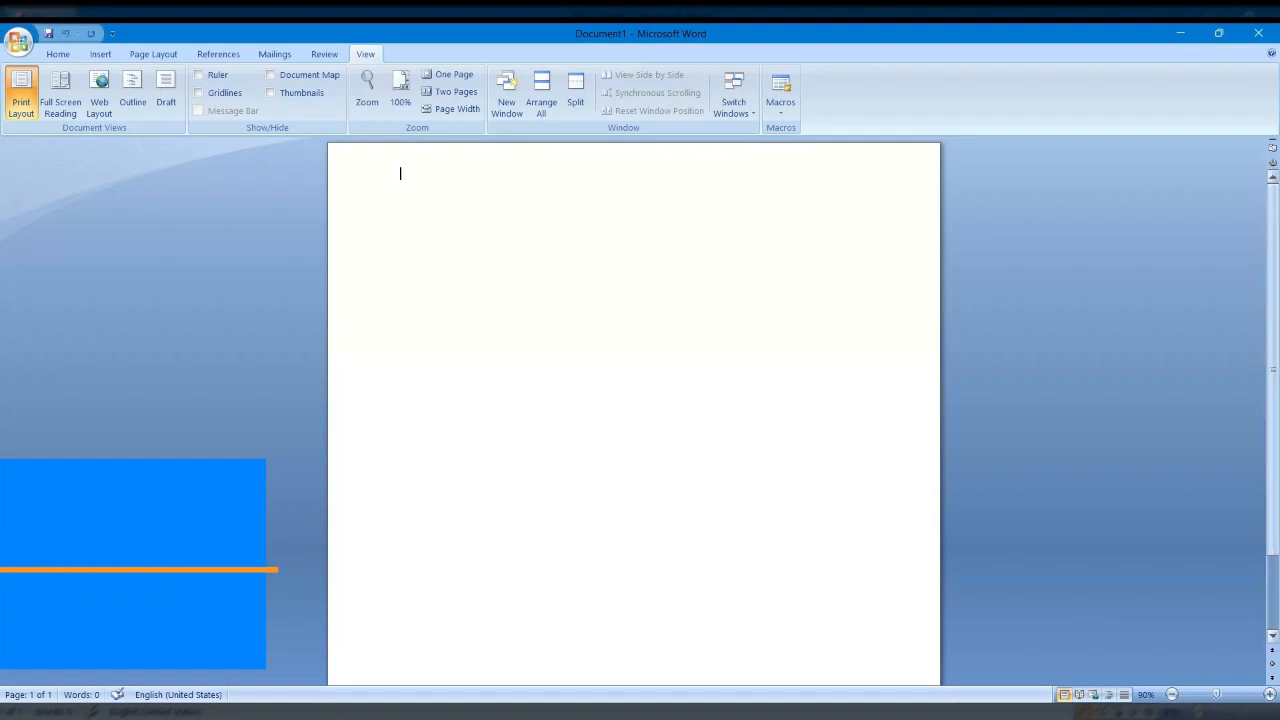
mouse_move(1273, 370)
left_mouse_down()
mouse_move(1273, 447)
mouse_move(1273, 370)
left_mouse_up()
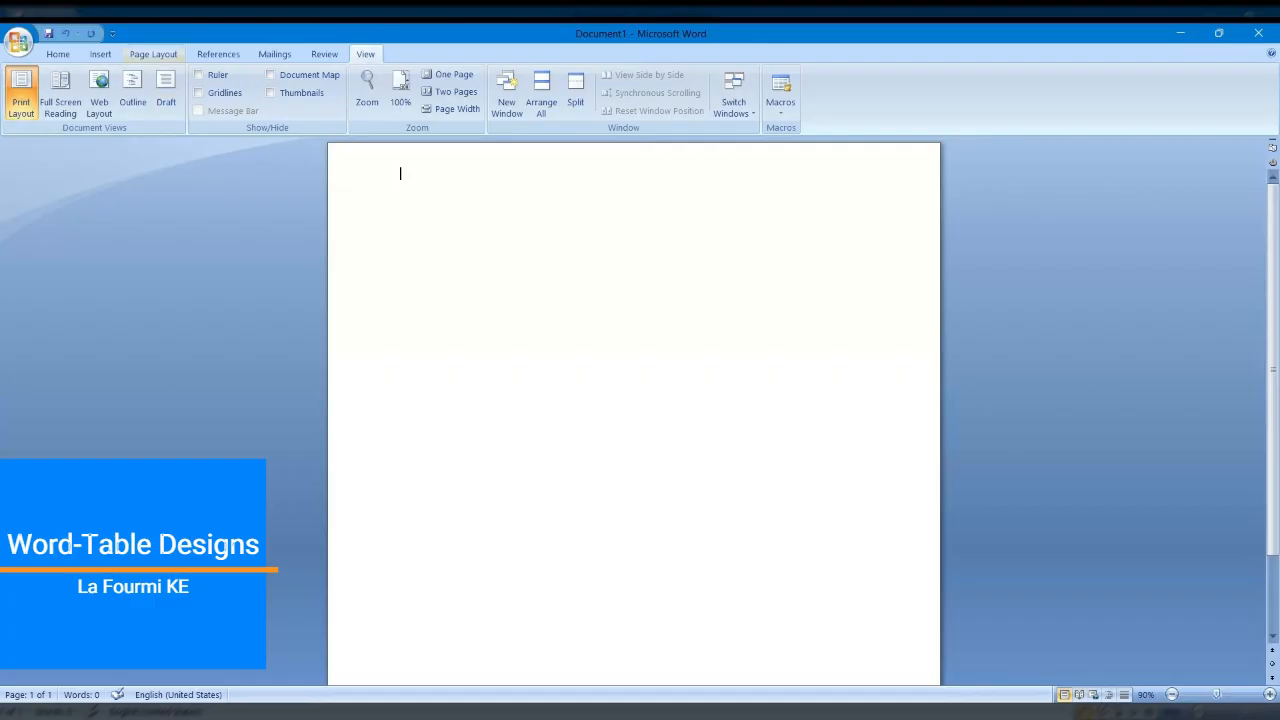
left_click(153, 54)
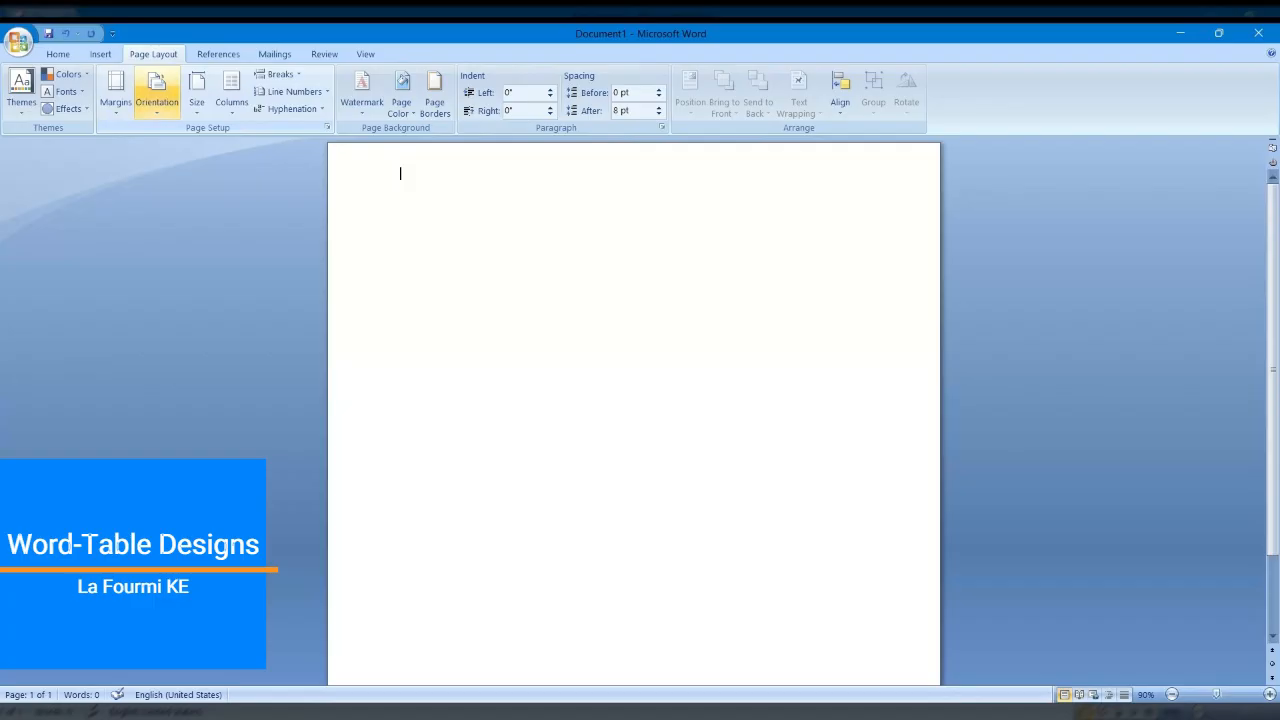
left_click(156, 92)
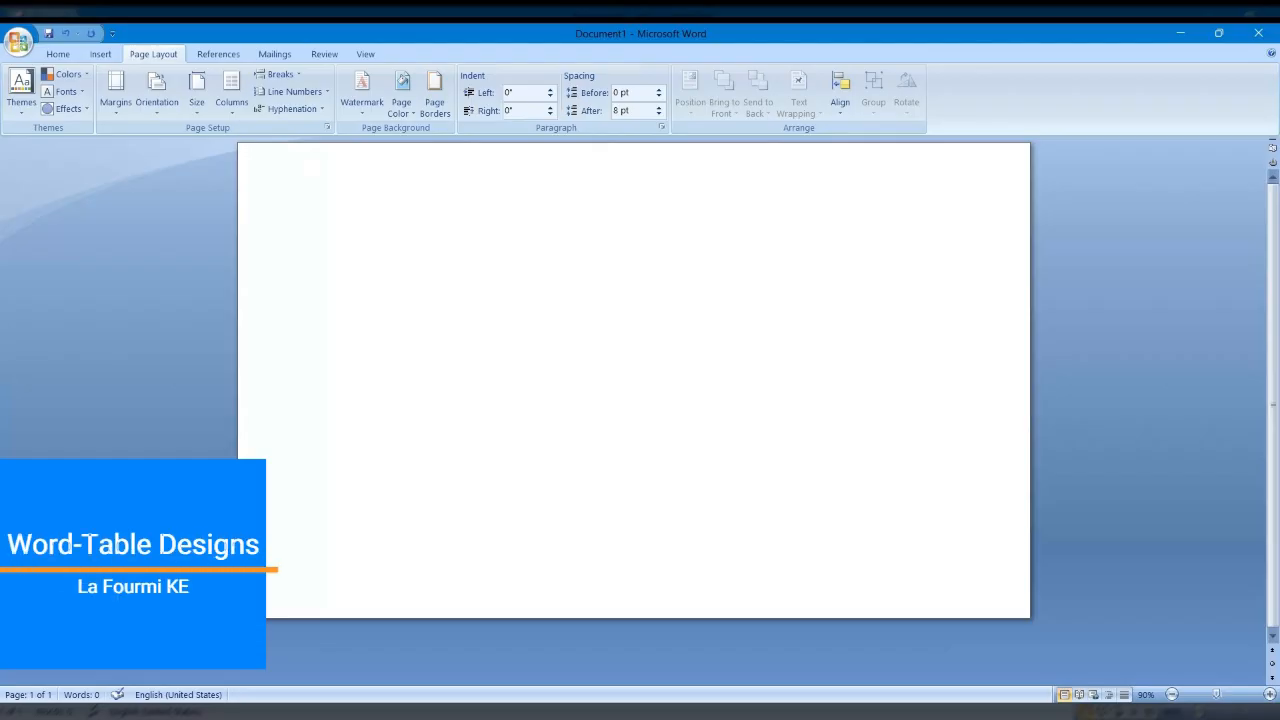
Remove the page margins so content can reach the page edges, and undo the extra line break
left_click(57, 54)
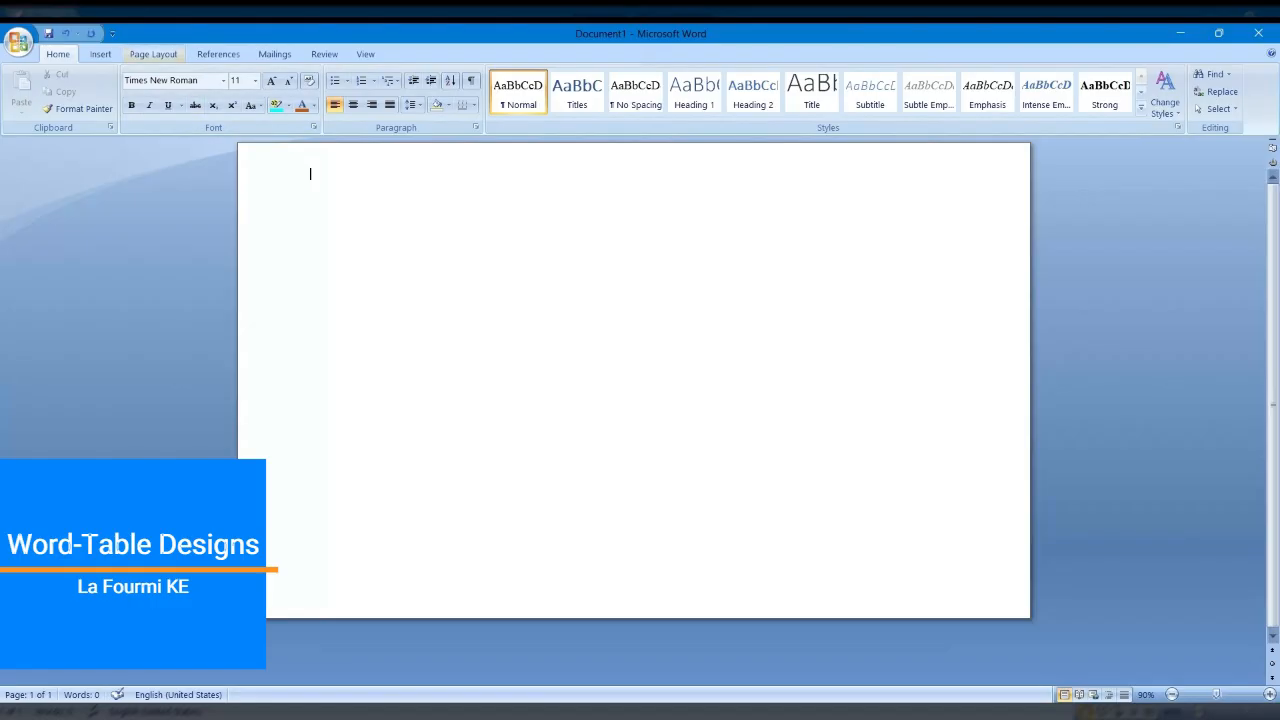
left_click(153, 54)
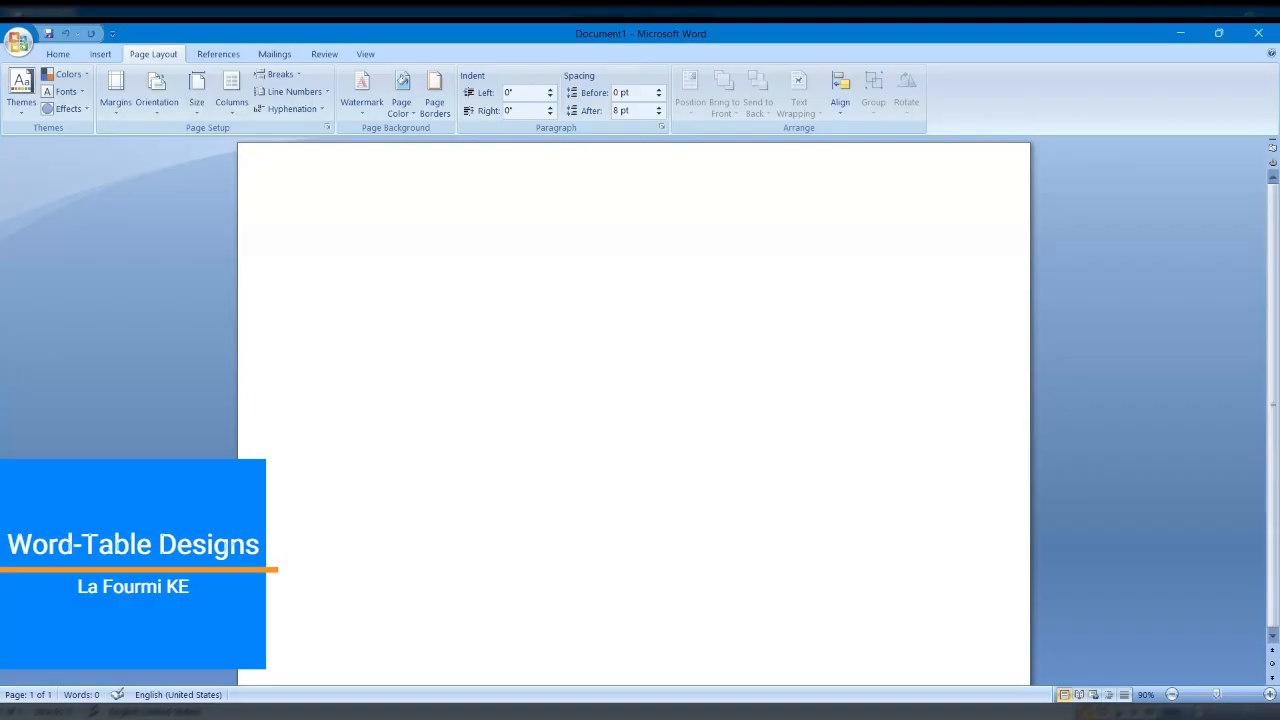
key("Return")
key("ctrl+z")
Insert a table with 7 columns and 8 rows spanning the page width
left_click(100, 54)
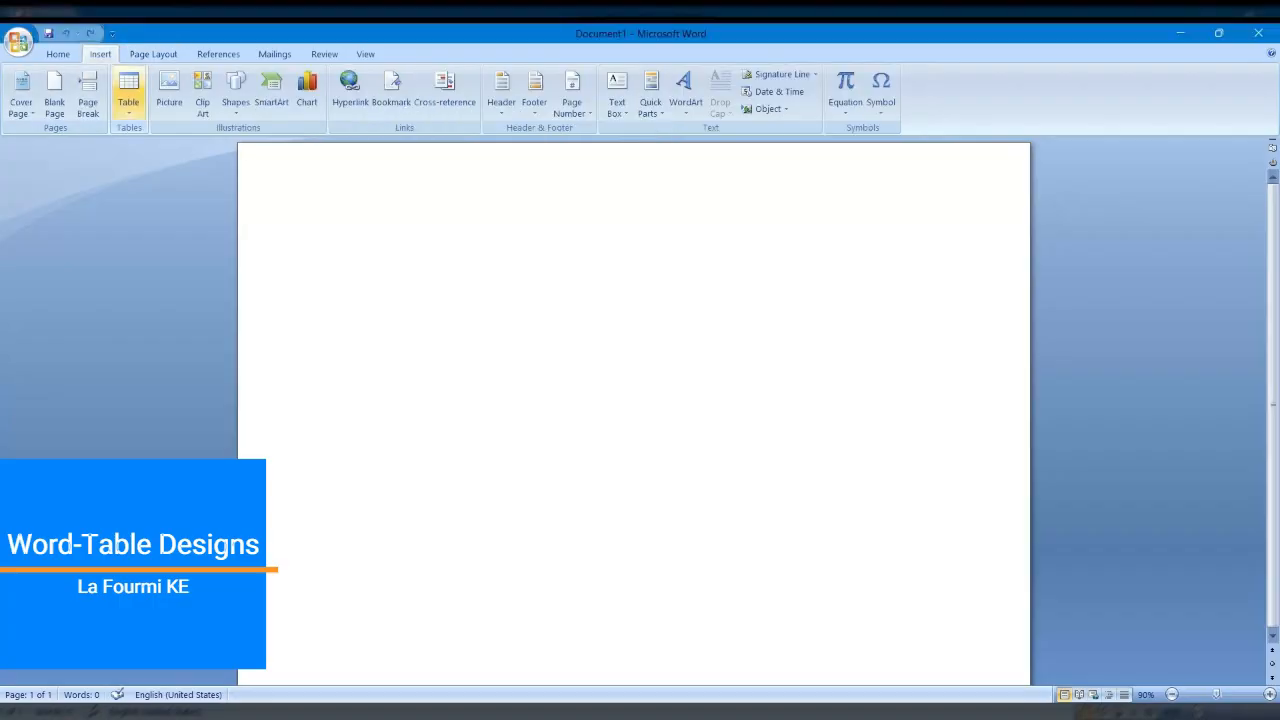
left_click(128, 92)
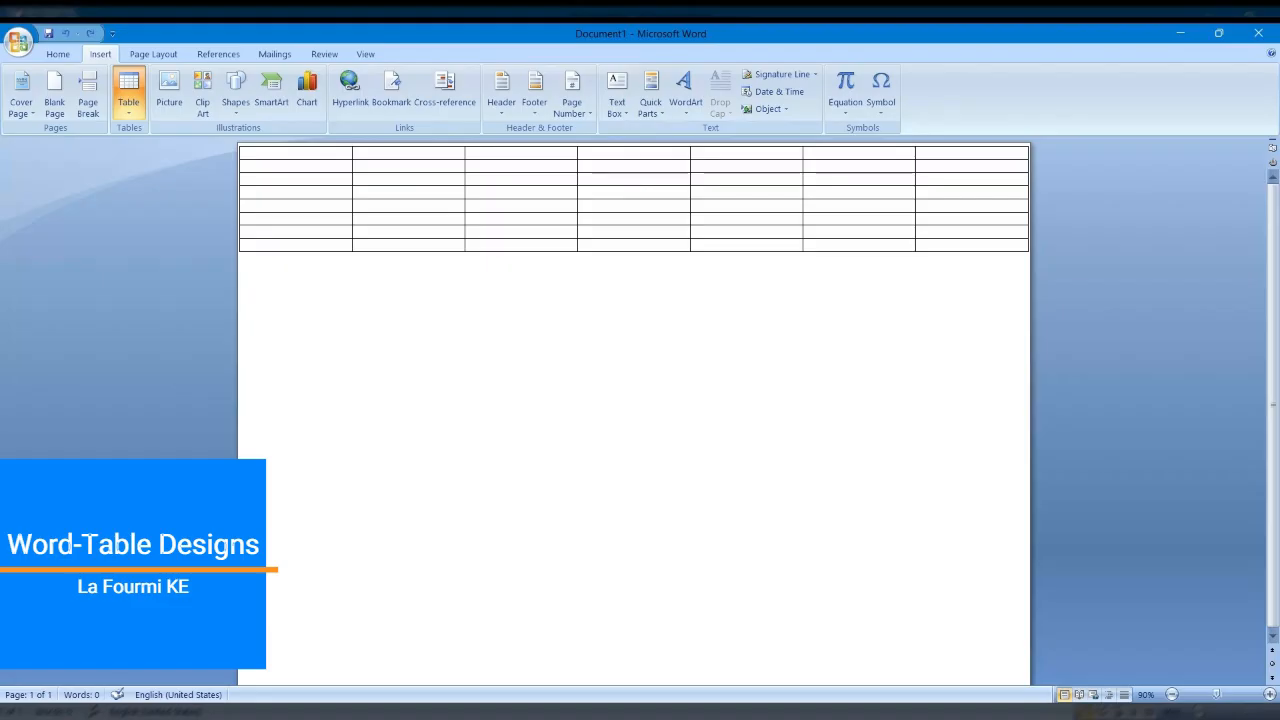
left_click(204, 239)
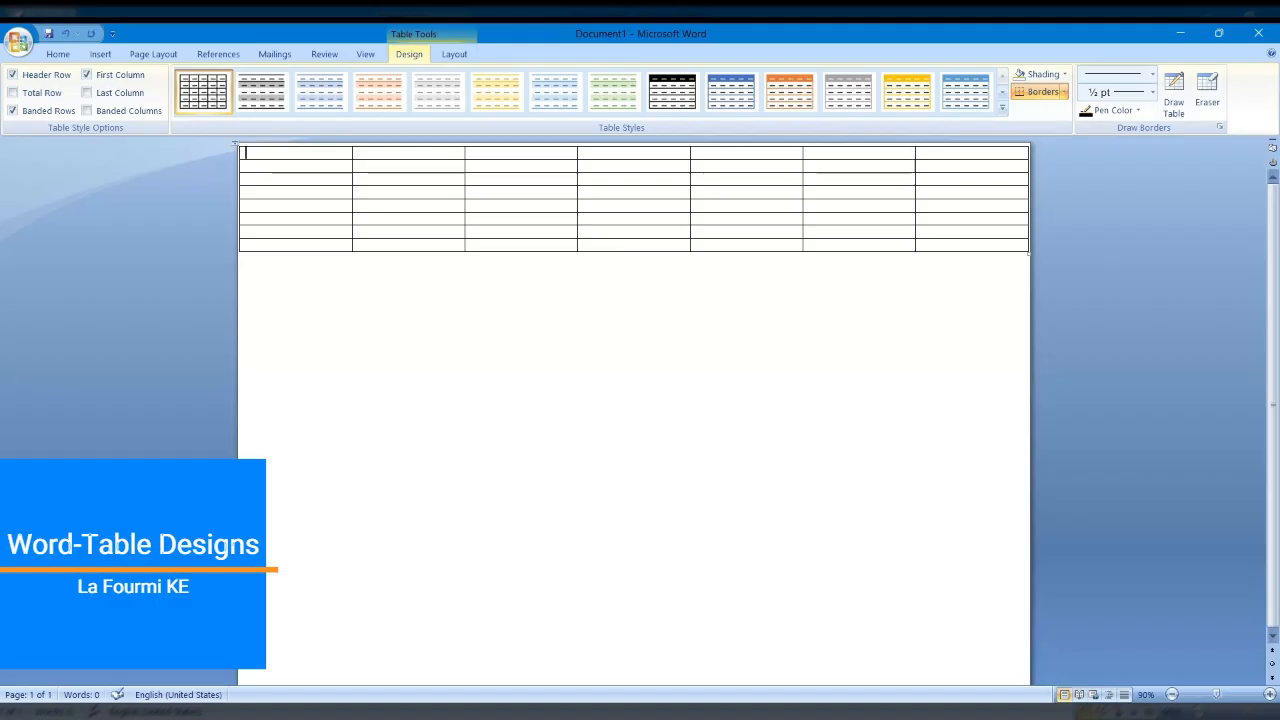
Repeatedly add rows below the table's last row until the table fills the whole page
left_click(231, 245)
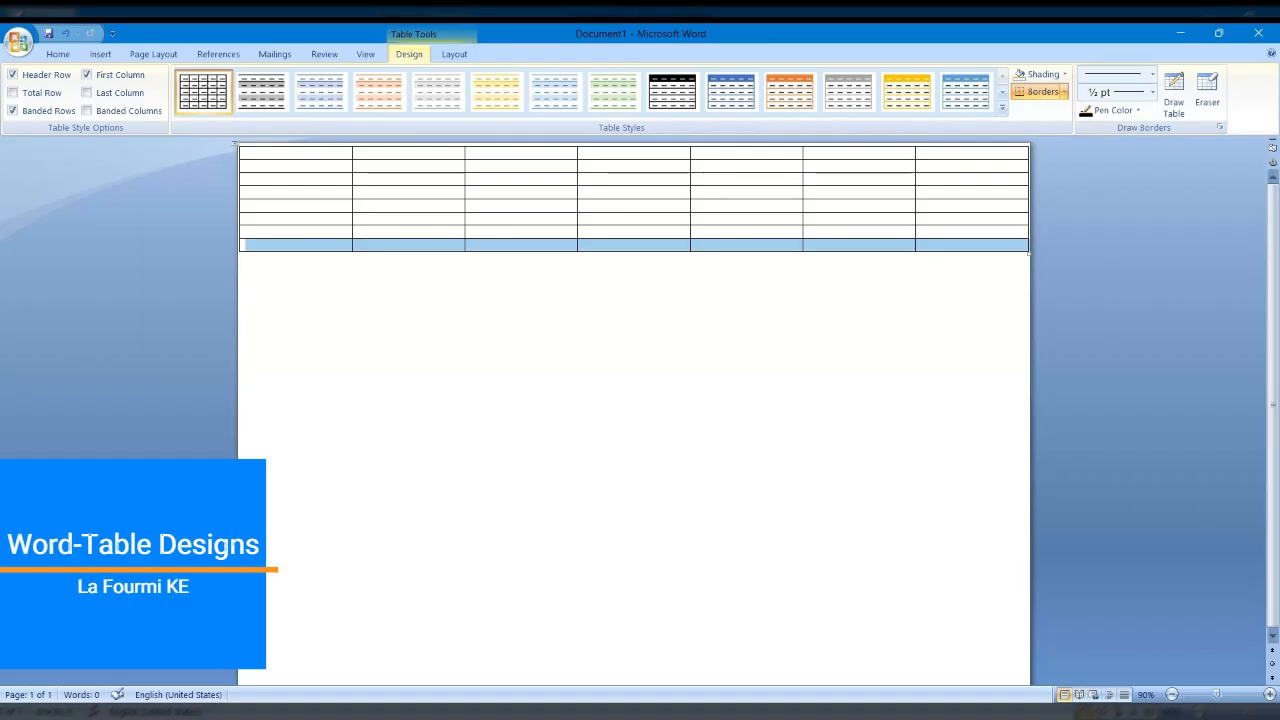
key("ctrl+y")
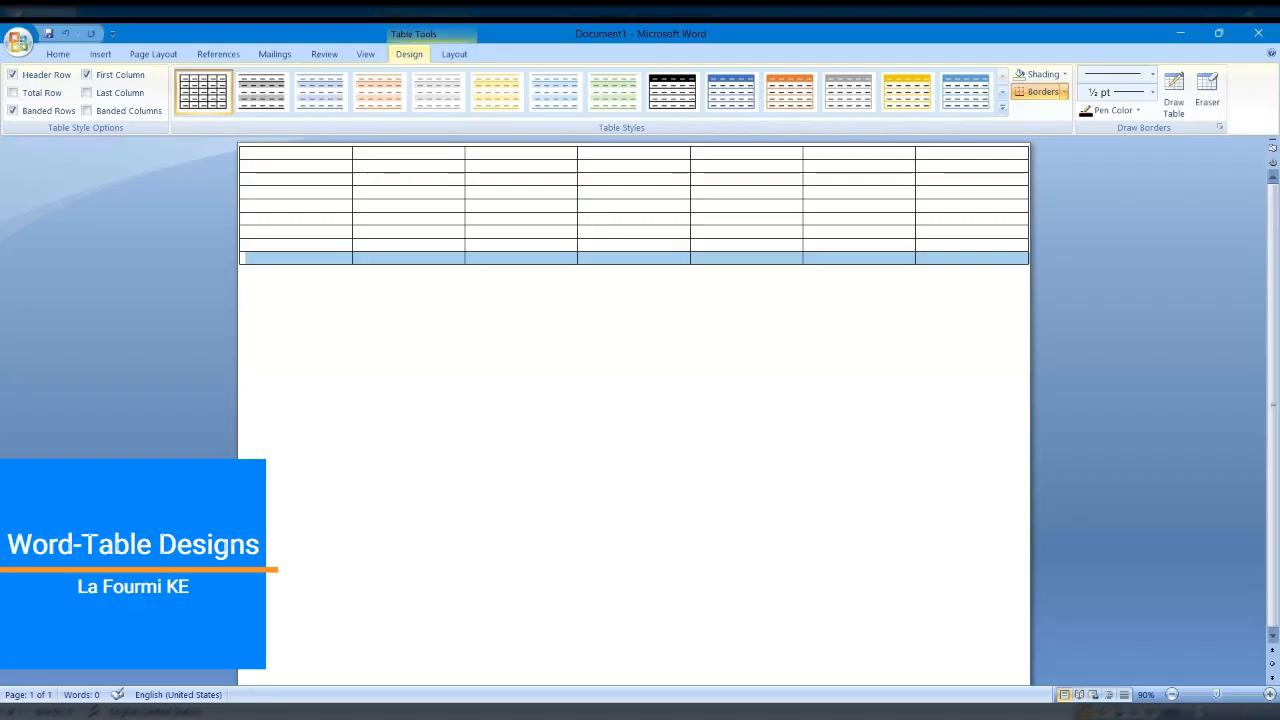
key("ctrl+y")
key("ctrl+y")
key("ctrl+y")
key("ctrl+y")
key("ctrl+y")
key("ctrl+y")
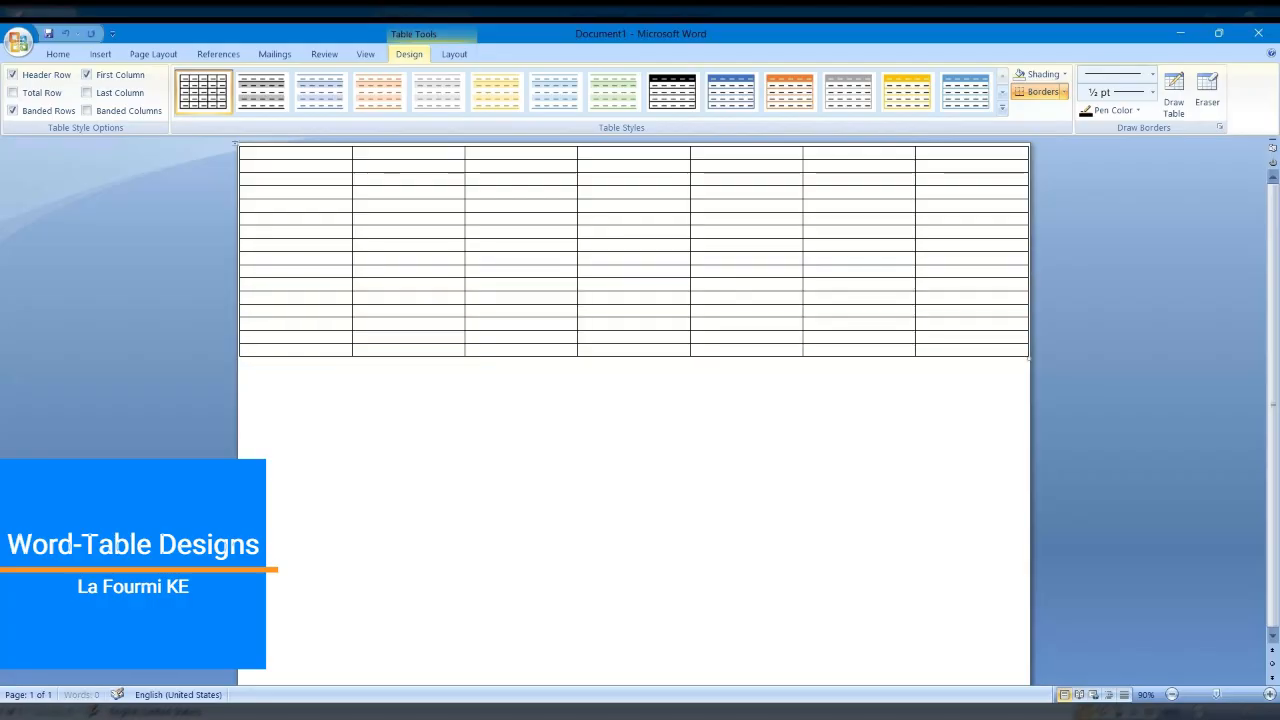
key("ctrl+y")
key("ctrl+y")
key("ctrl+y")
key("ctrl+y")
key("ctrl+y")
key("ctrl+y")
key("ctrl+y")
key("ctrl+y")
key("ctrl+y")
key("ctrl+y")
key("ctrl+y")
key("ctrl+y")
key("ctrl+y")
key("ctrl+y")
key("ctrl+y")
key("ctrl+y")
key("ctrl+y")
key("ctrl+y")
key("ctrl+y")
key("ctrl+y")
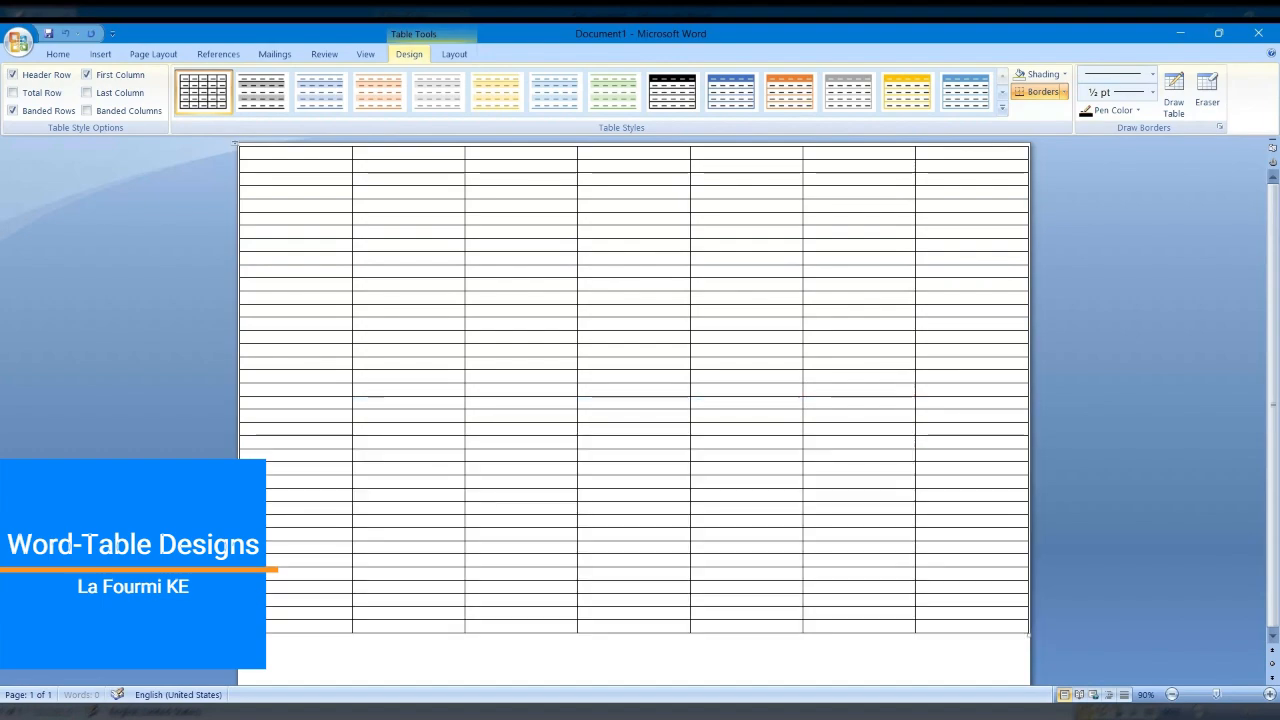
key("ctrl+y")
key("ctrl+y")
key("ctrl+y")
key("ctrl+y")
key("ctrl+y")
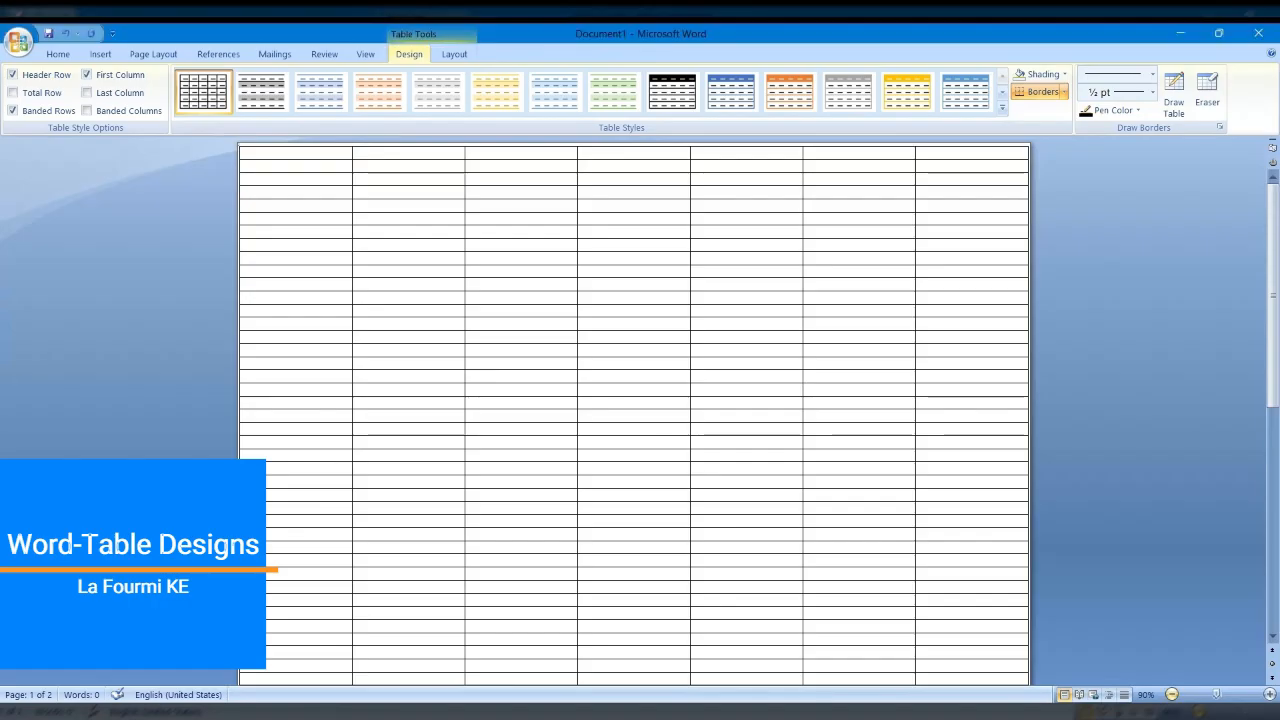
Undo the last four row insertions to bring the table back within the first page
left_click(1172, 694)
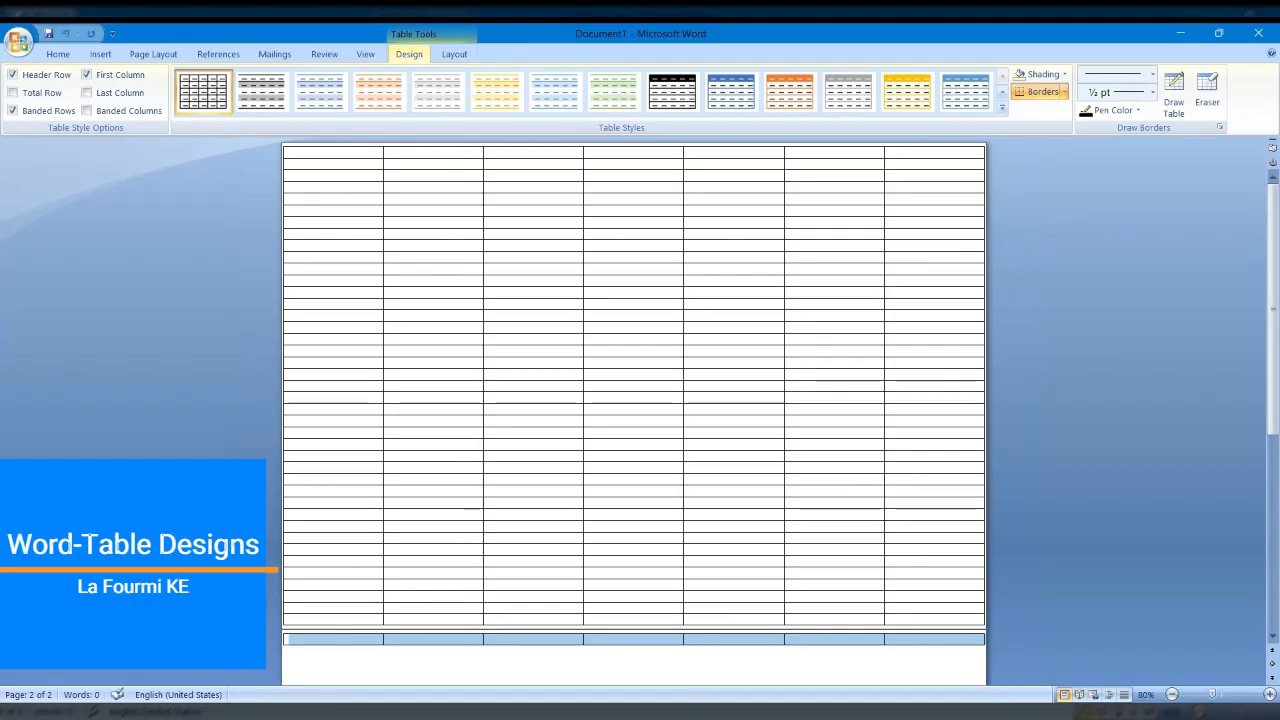
key("ctrl+z")
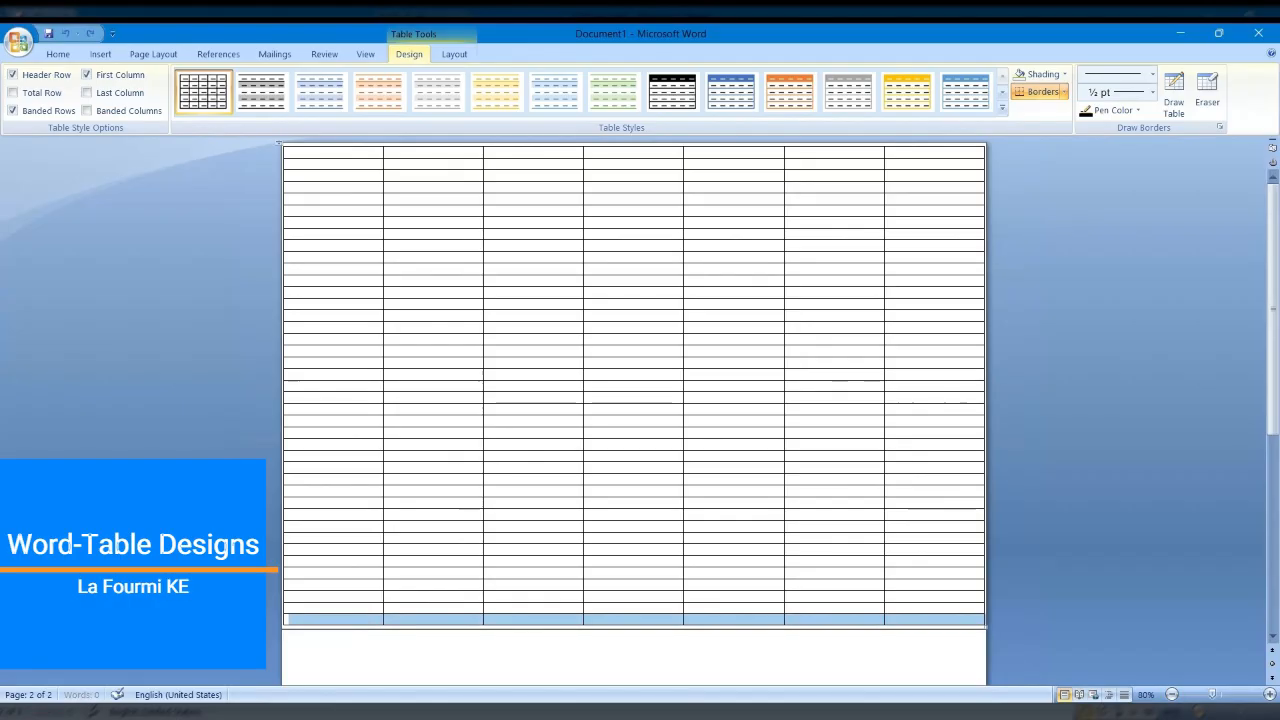
key("ctrl+z")
key("ctrl+z")
key("ctrl+z")
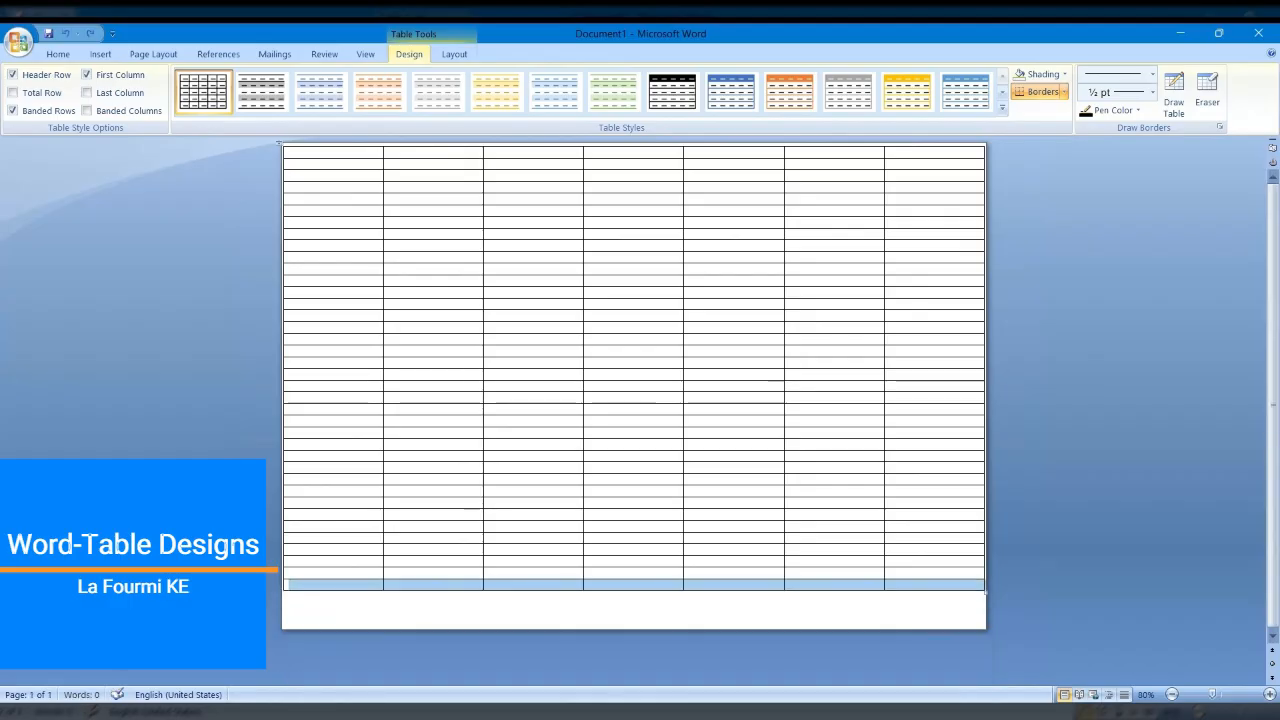
Center the contents of all table cells both horizontally and vertically
left_click(292, 599)
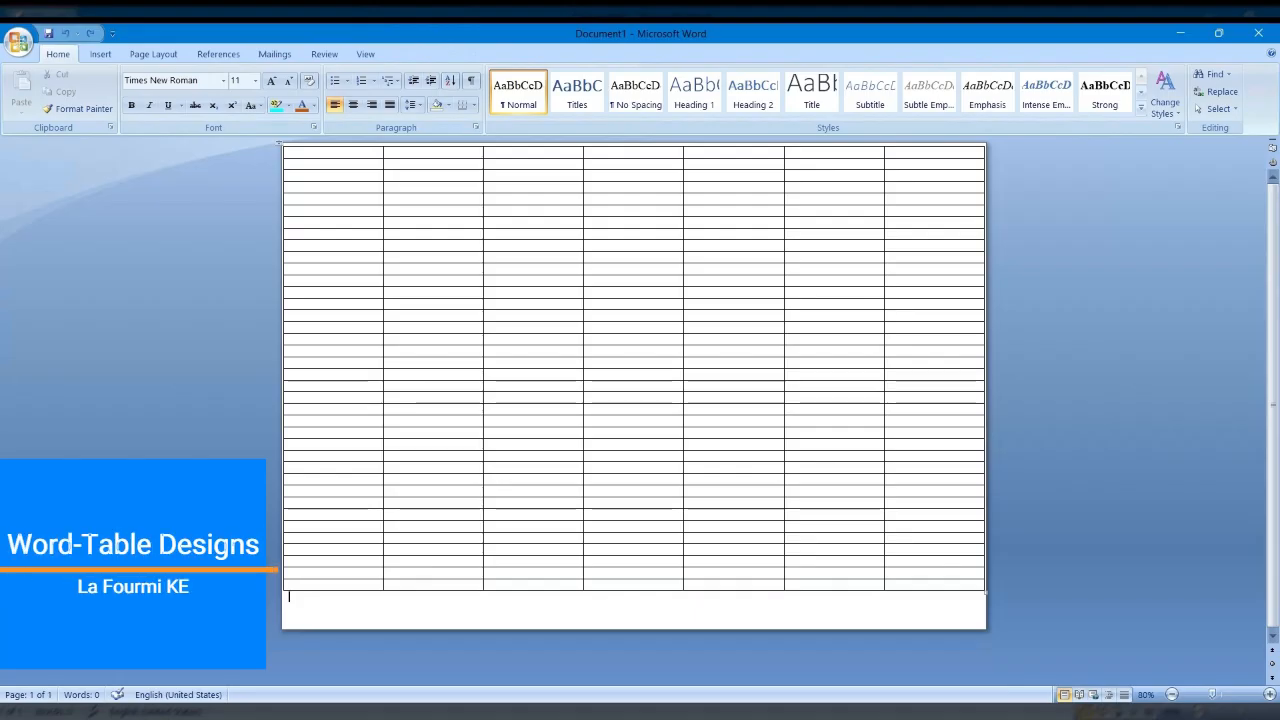
left_click(279, 143)
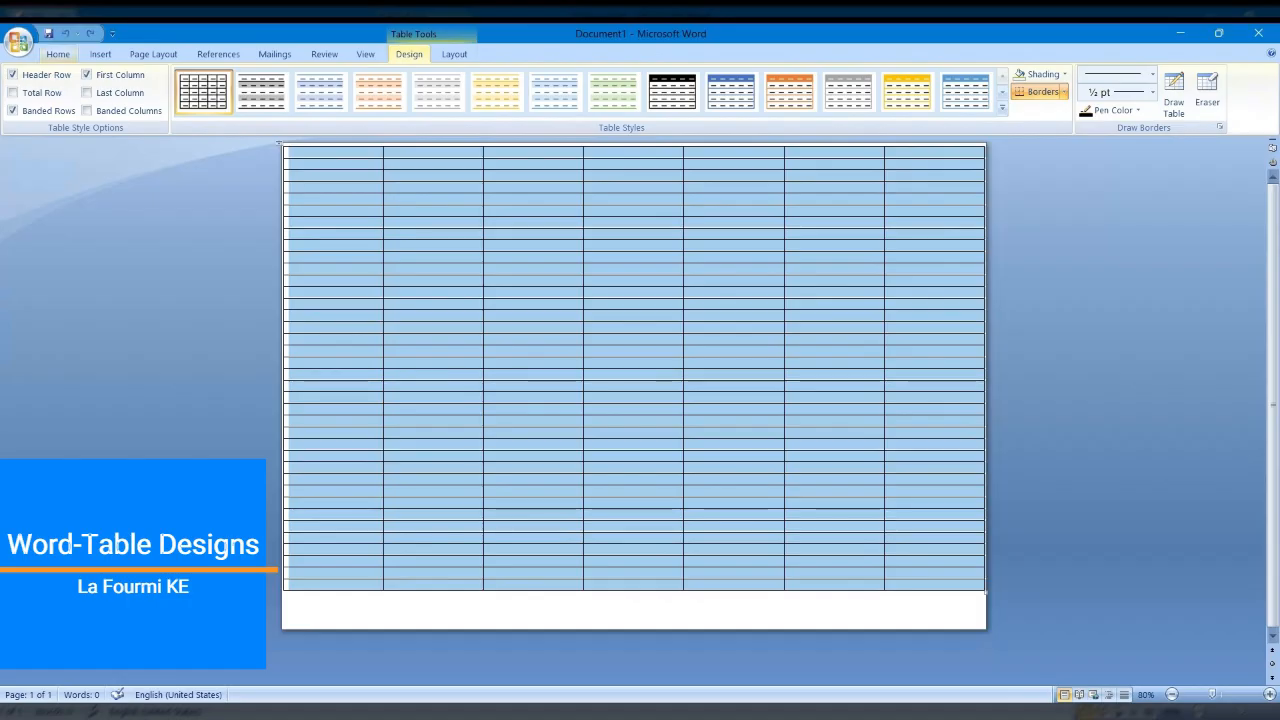
left_click(57, 54)
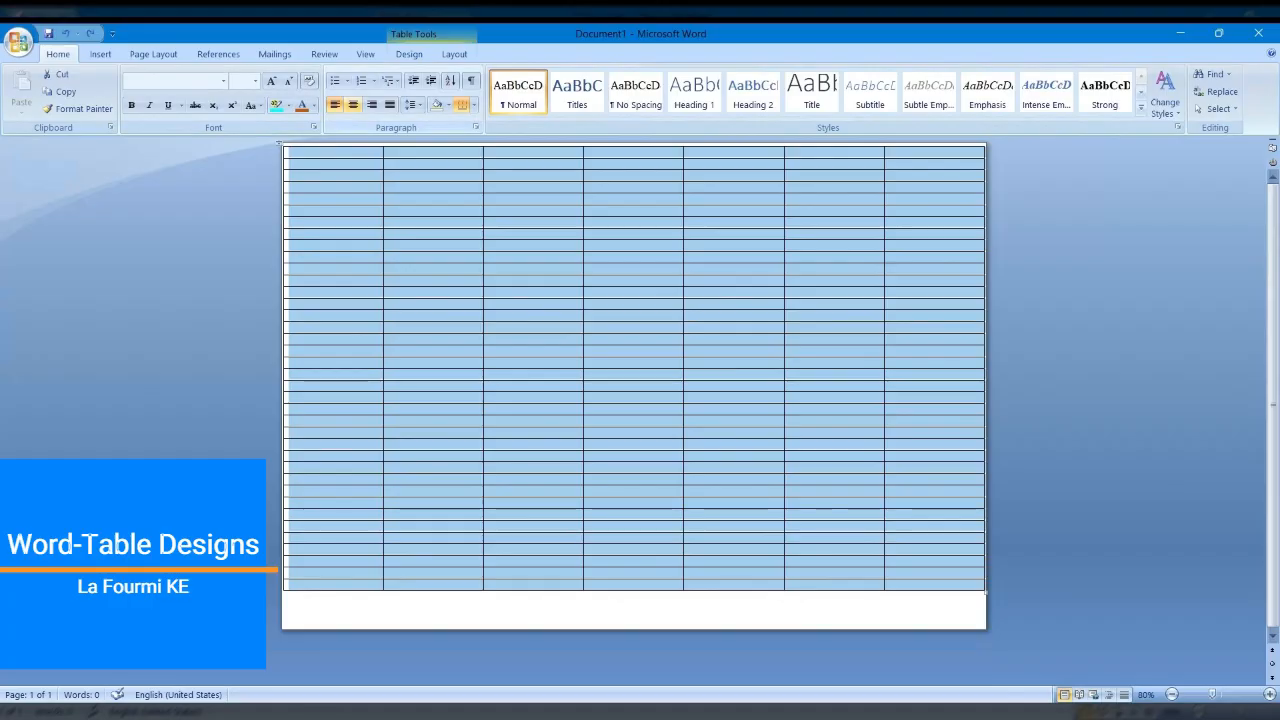
left_click(353, 104)
left_click(409, 54)
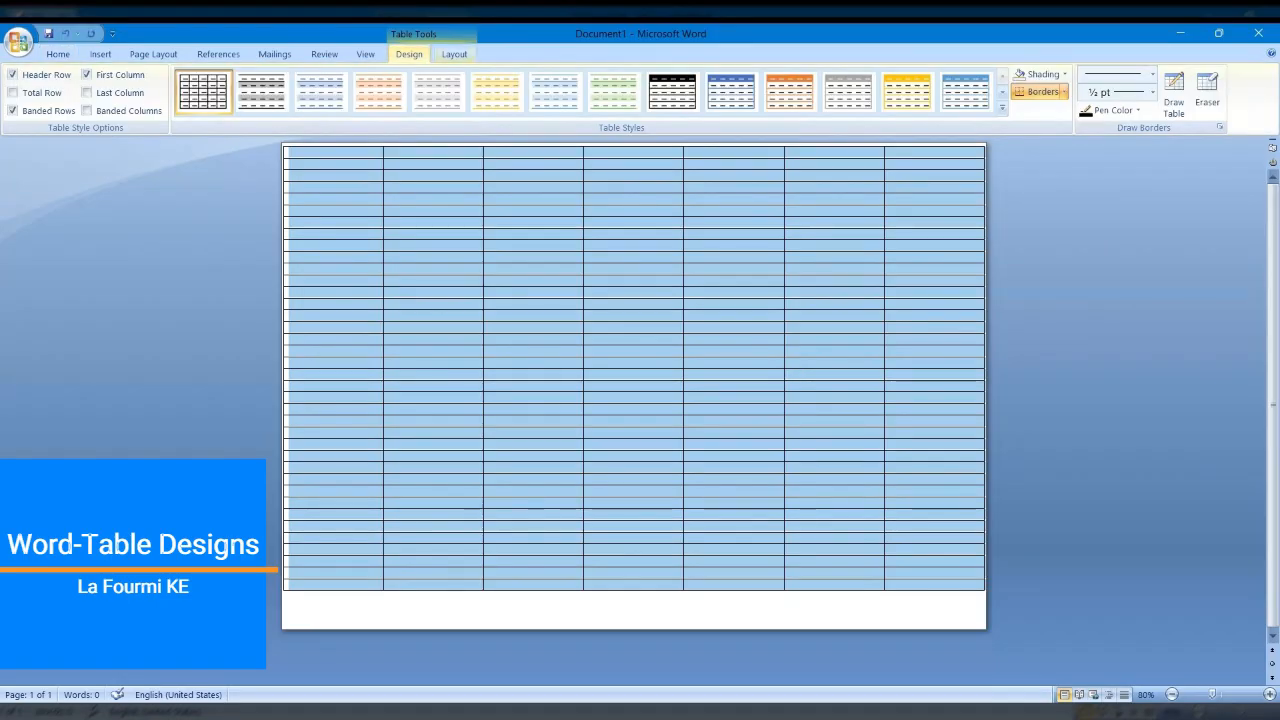
left_click(454, 54)
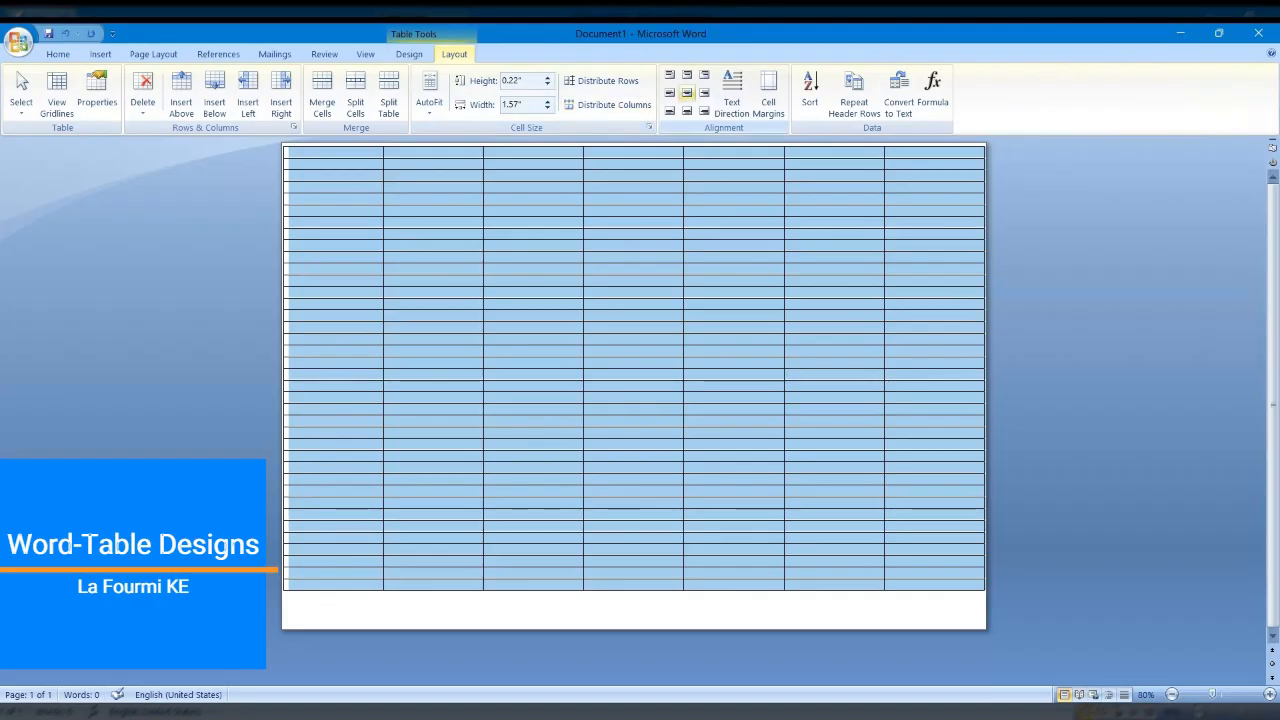
left_click(687, 93)
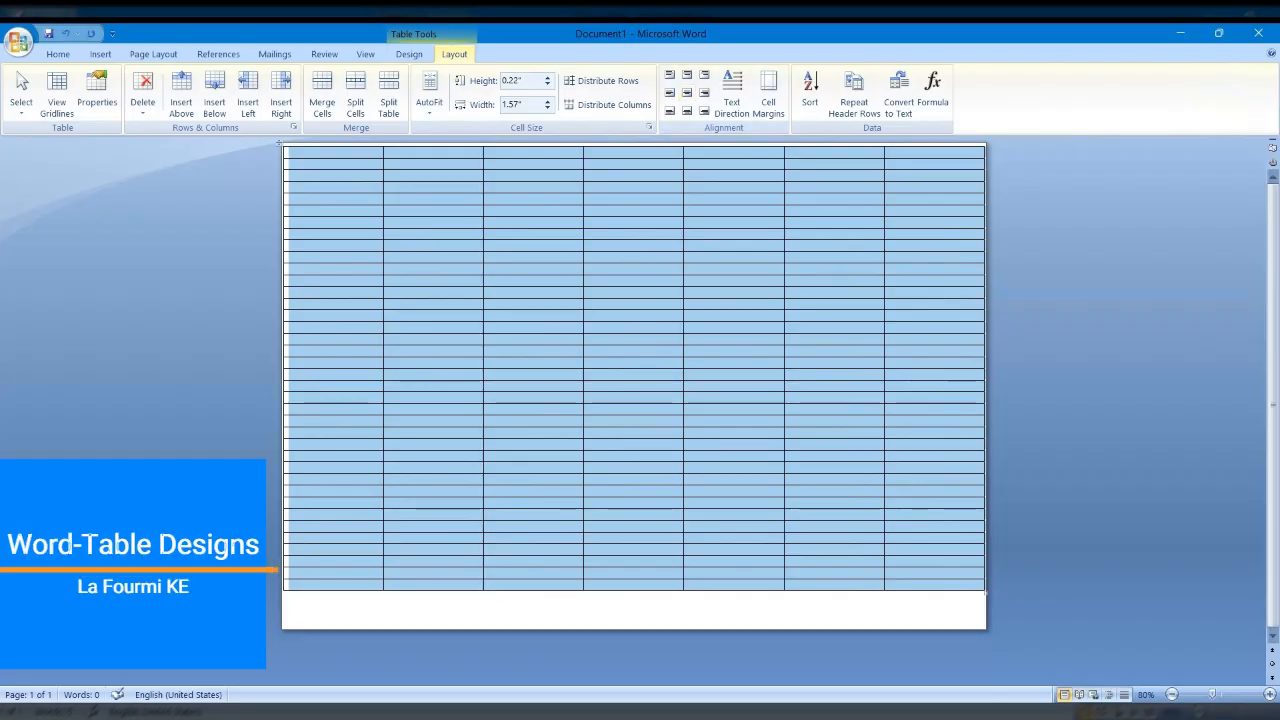
left_click(336, 150)
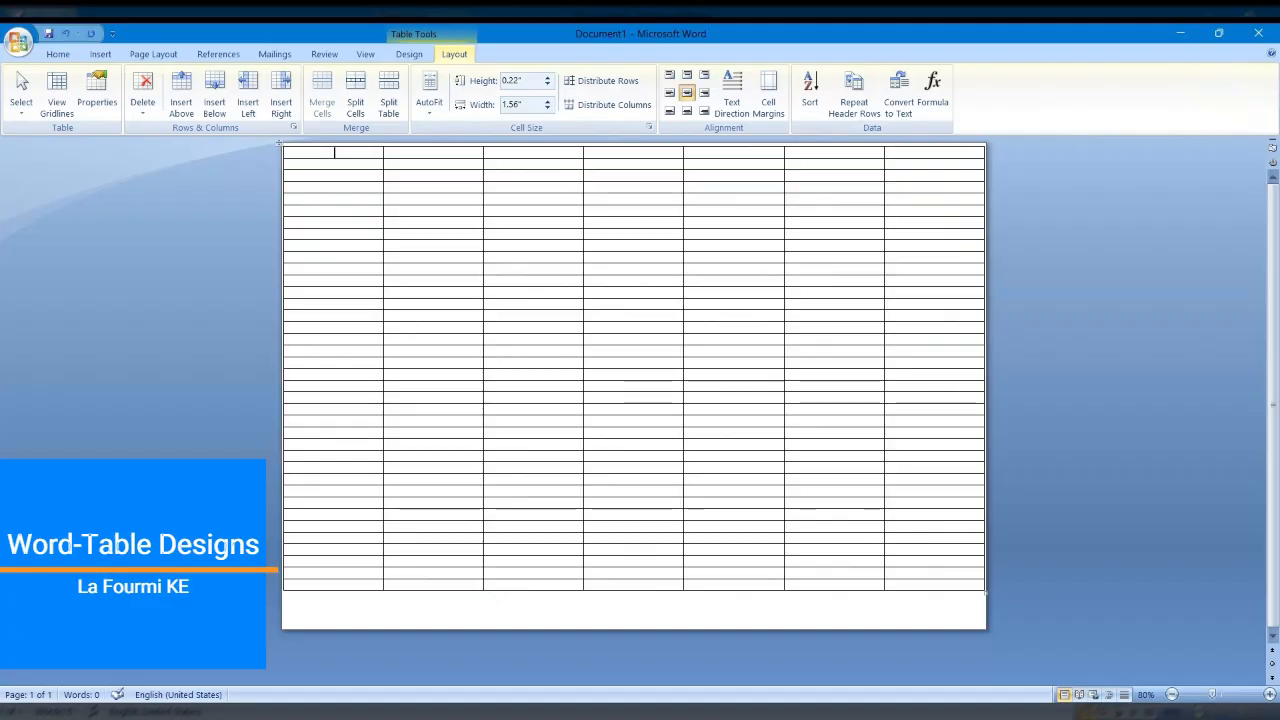
Select the entire table and apply the light orange banded table style
left_click_drag(276, 152, 276, 585)
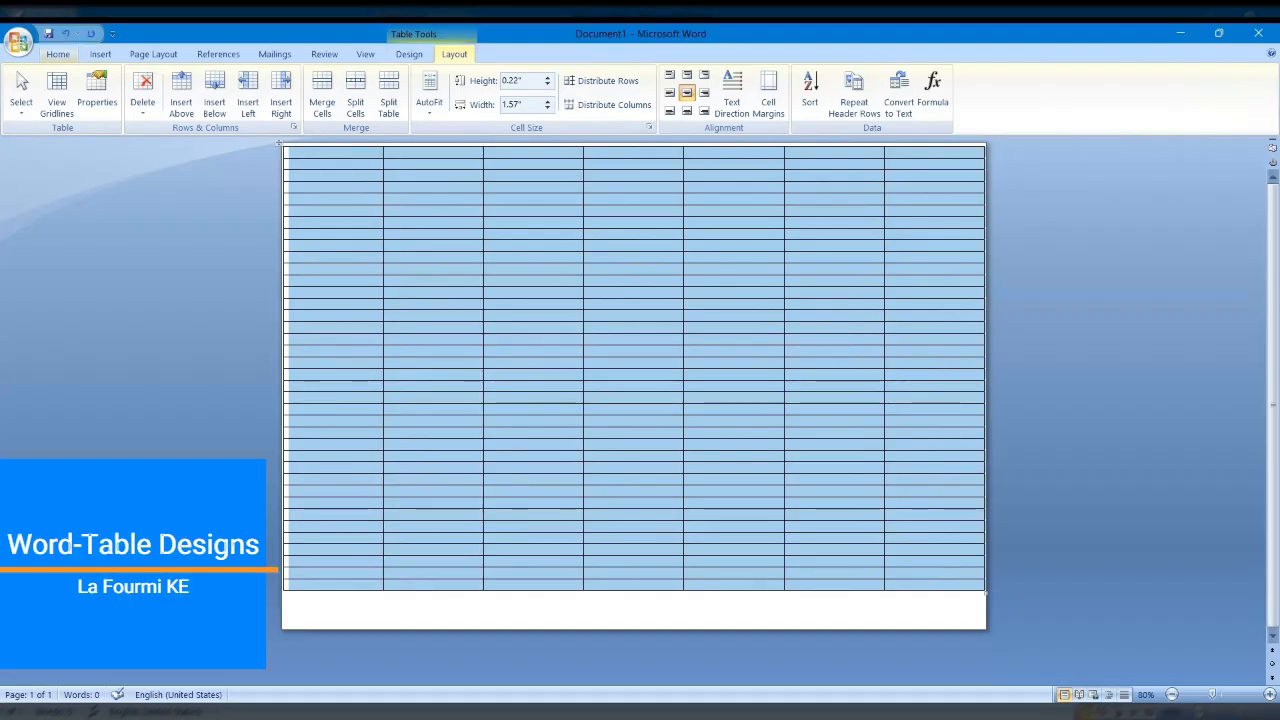
left_click(57, 54)
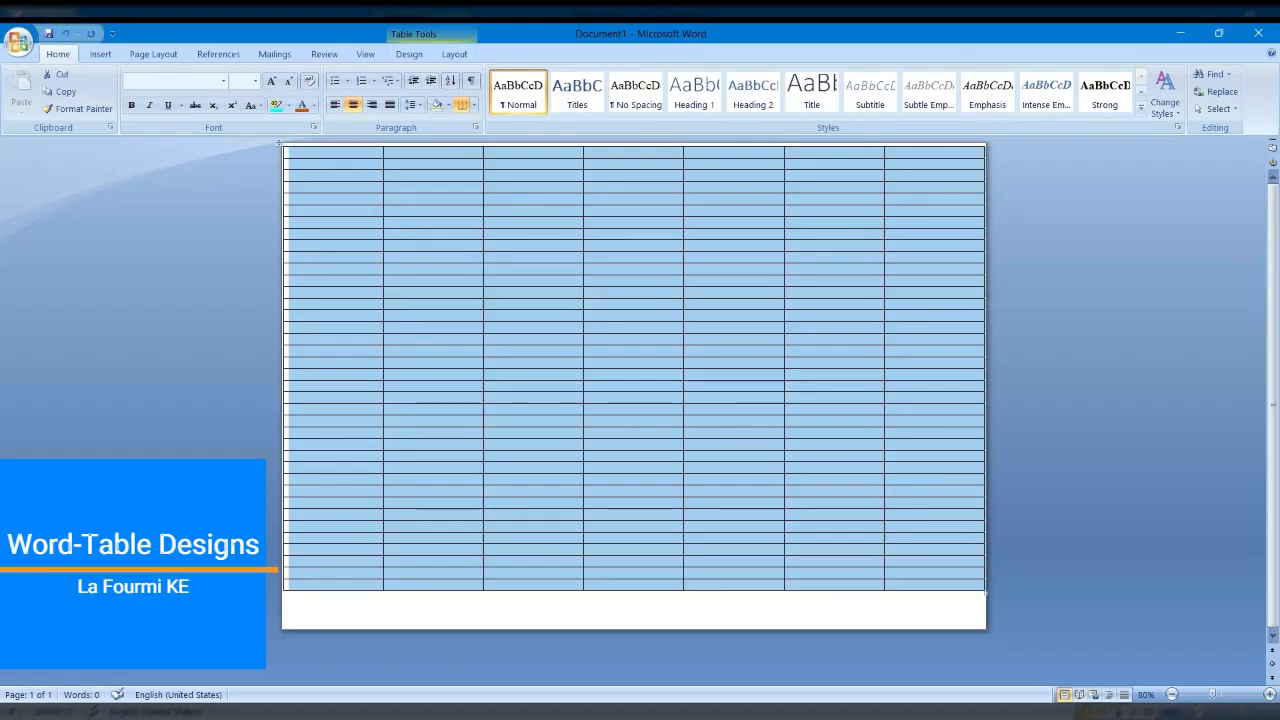
left_click(409, 54)
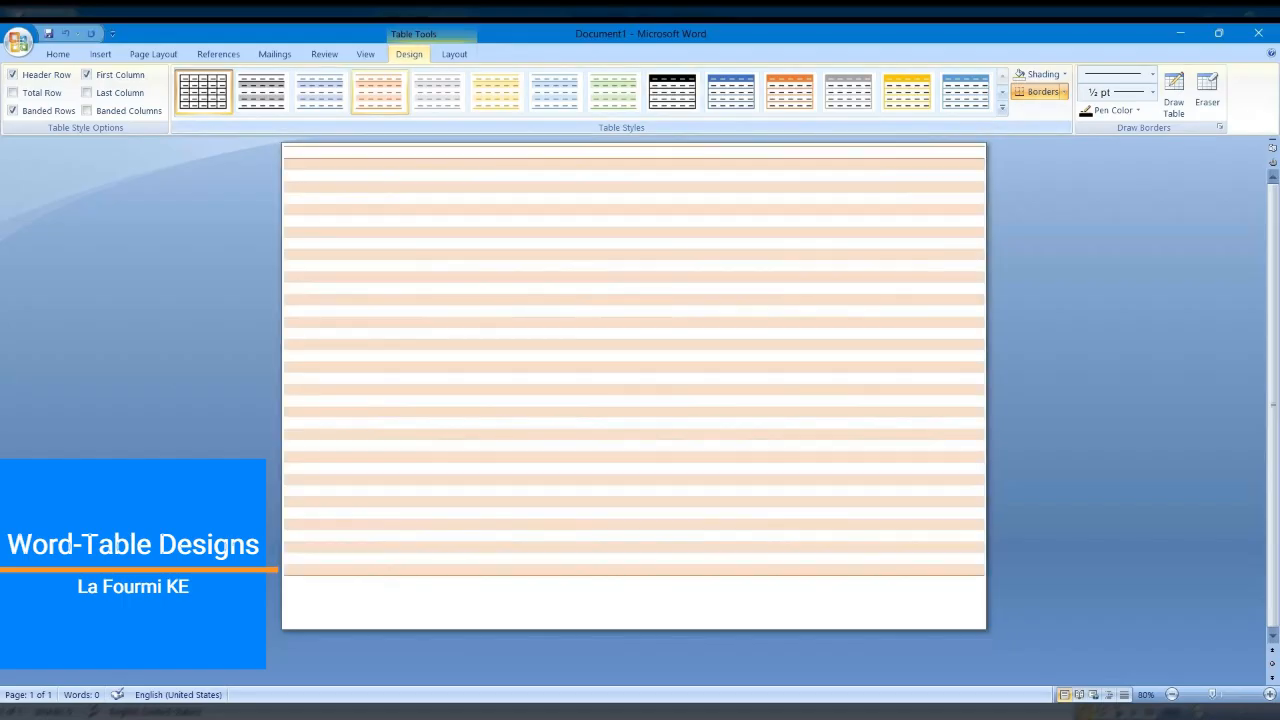
left_click(380, 92)
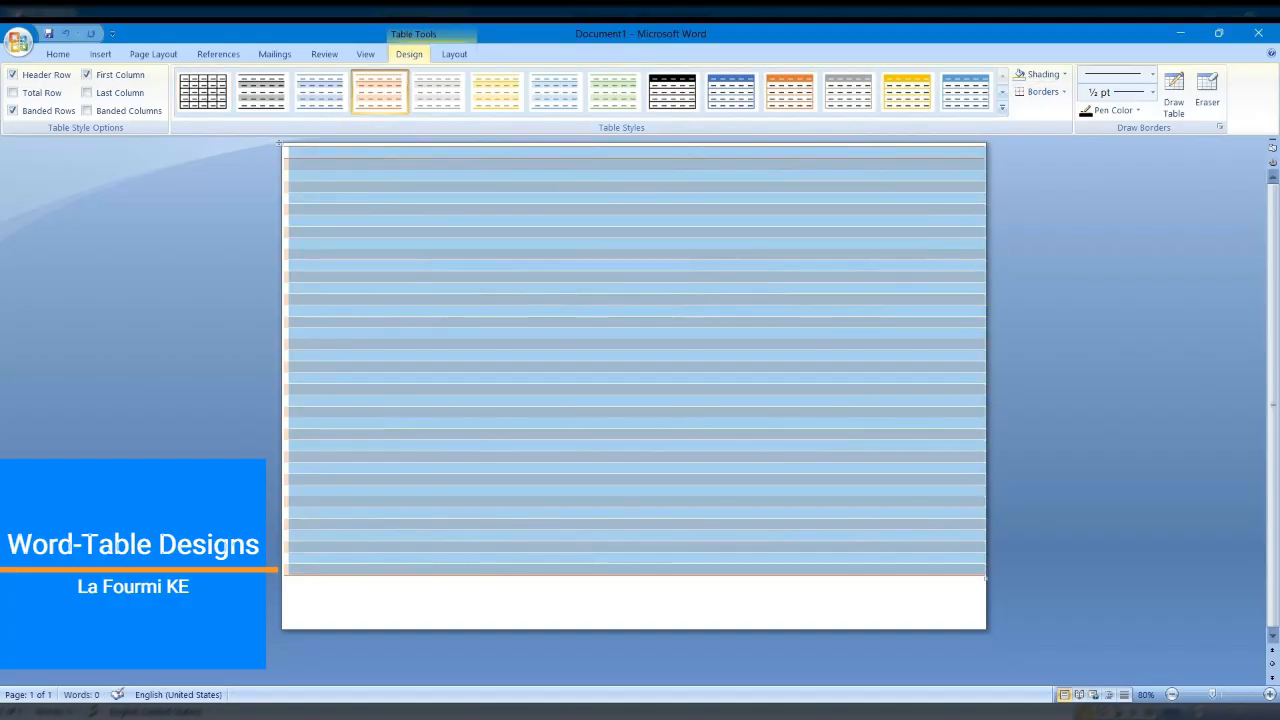
left_click(634, 360)
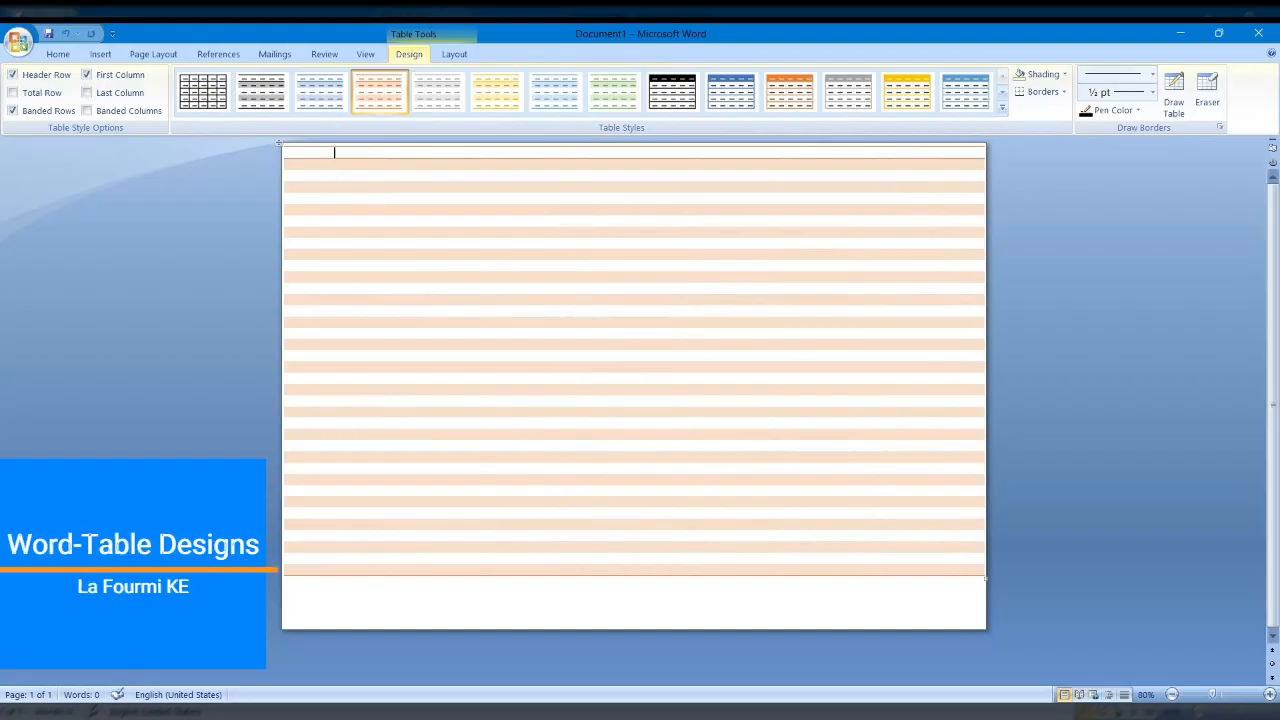
left_click(336, 145)
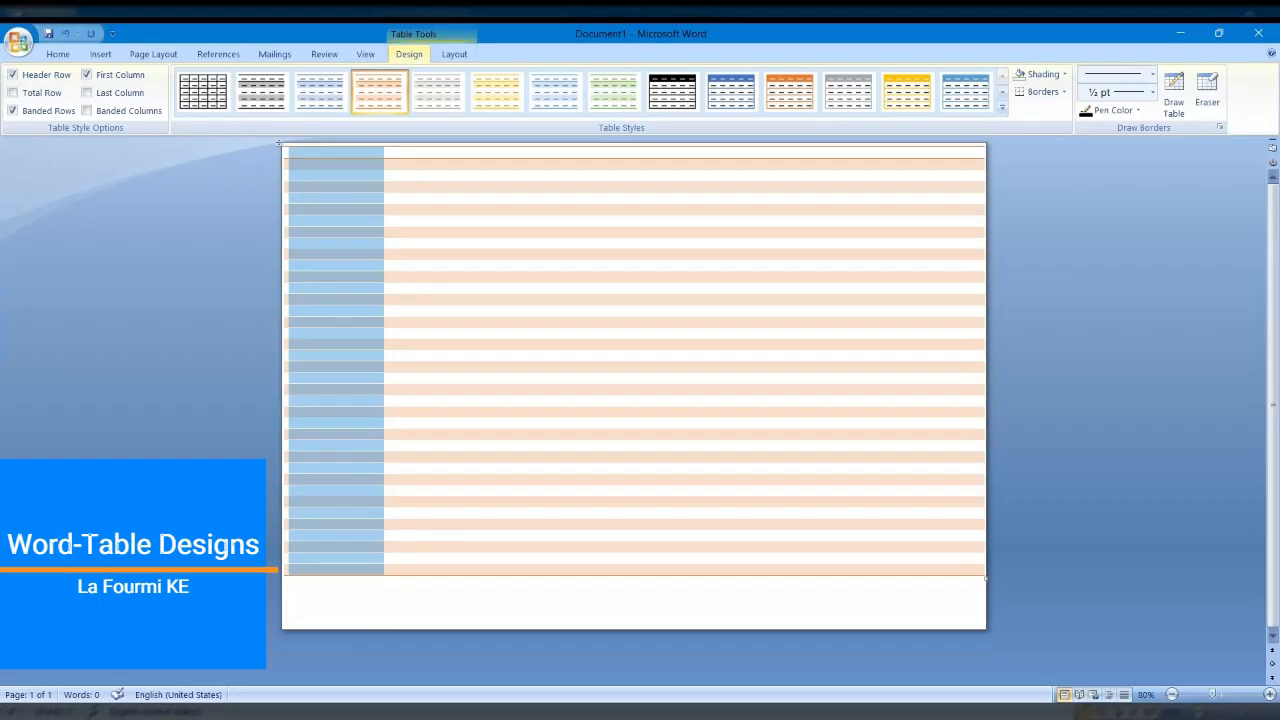
left_click(434, 145)
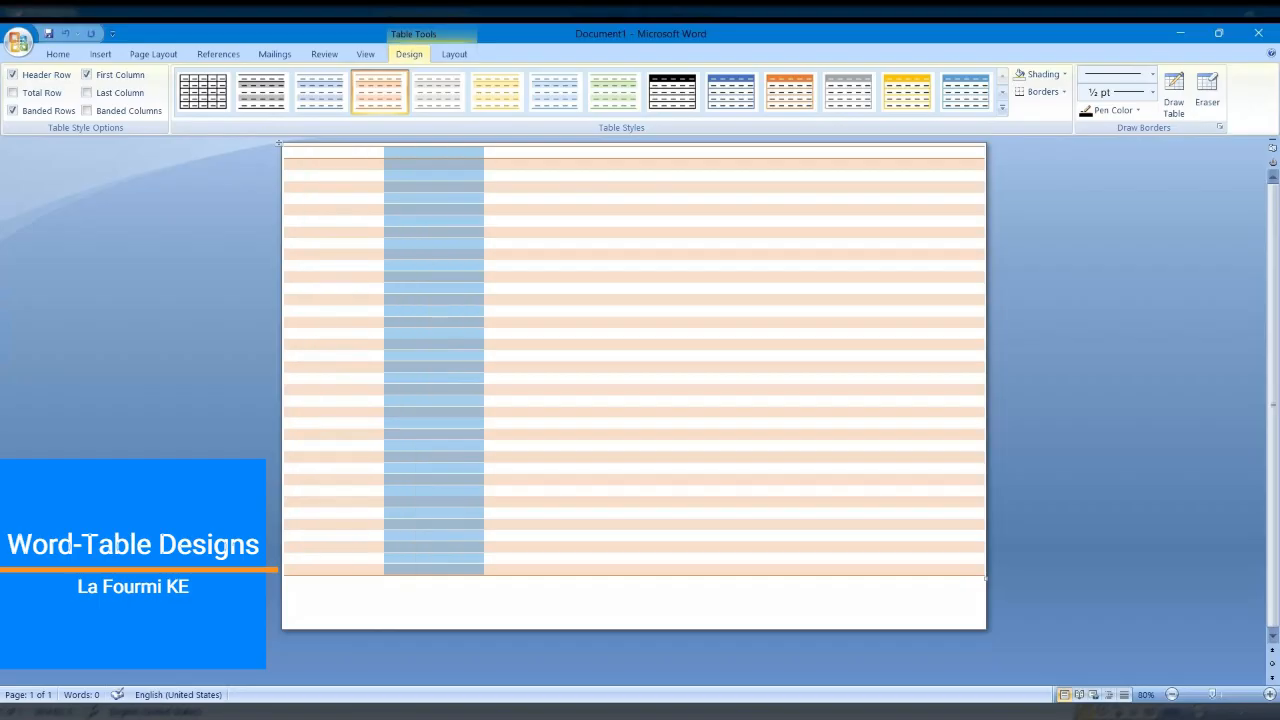
left_click(534, 145)
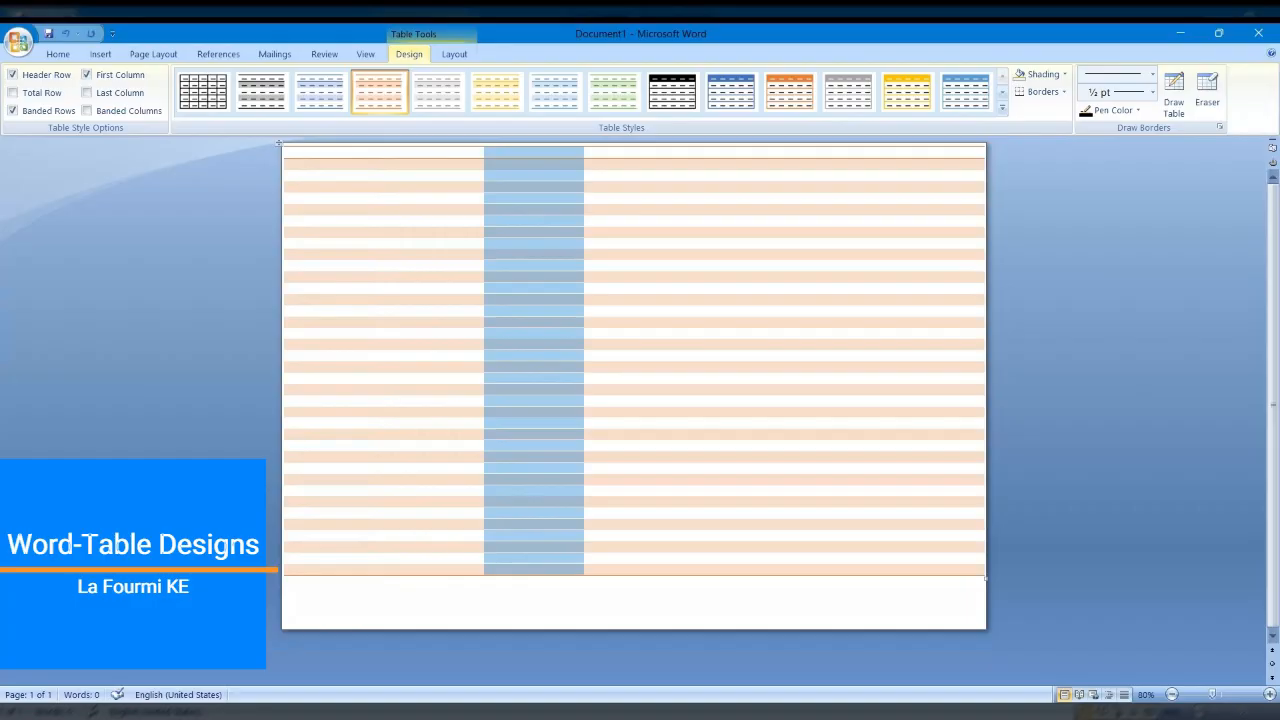
left_click(334, 152)
left_click(334, 145)
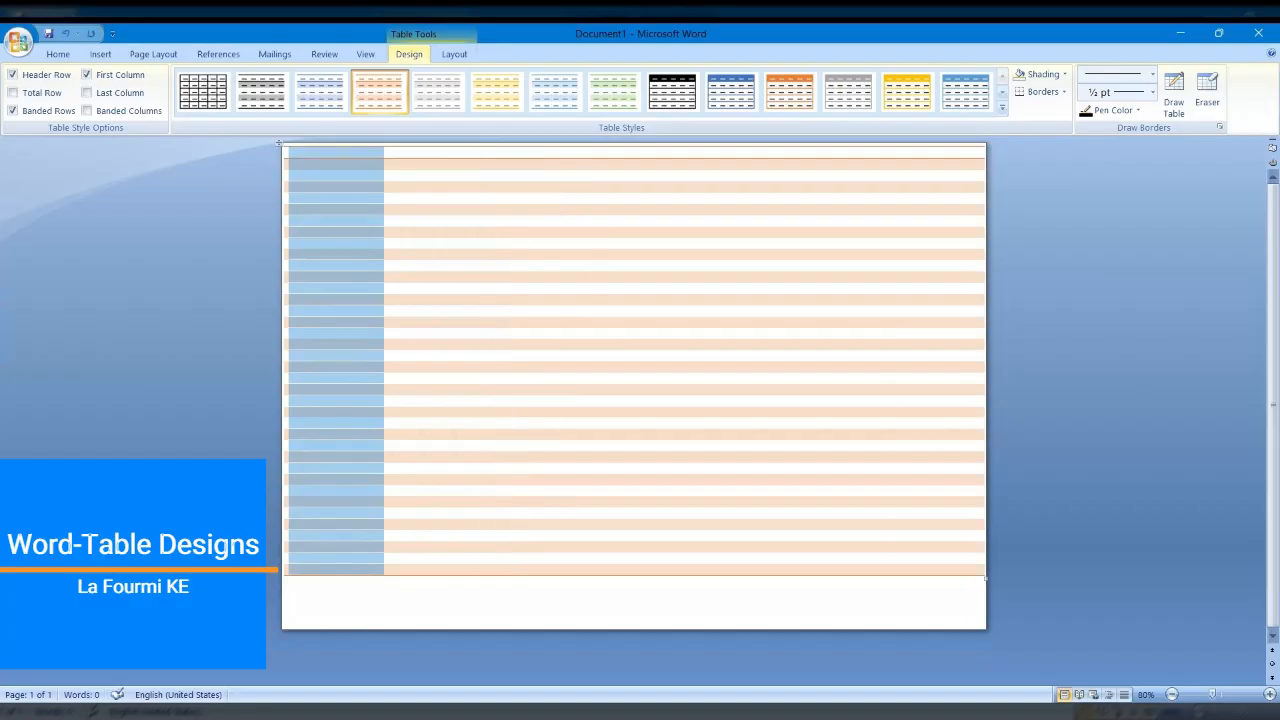
left_click(534, 343)
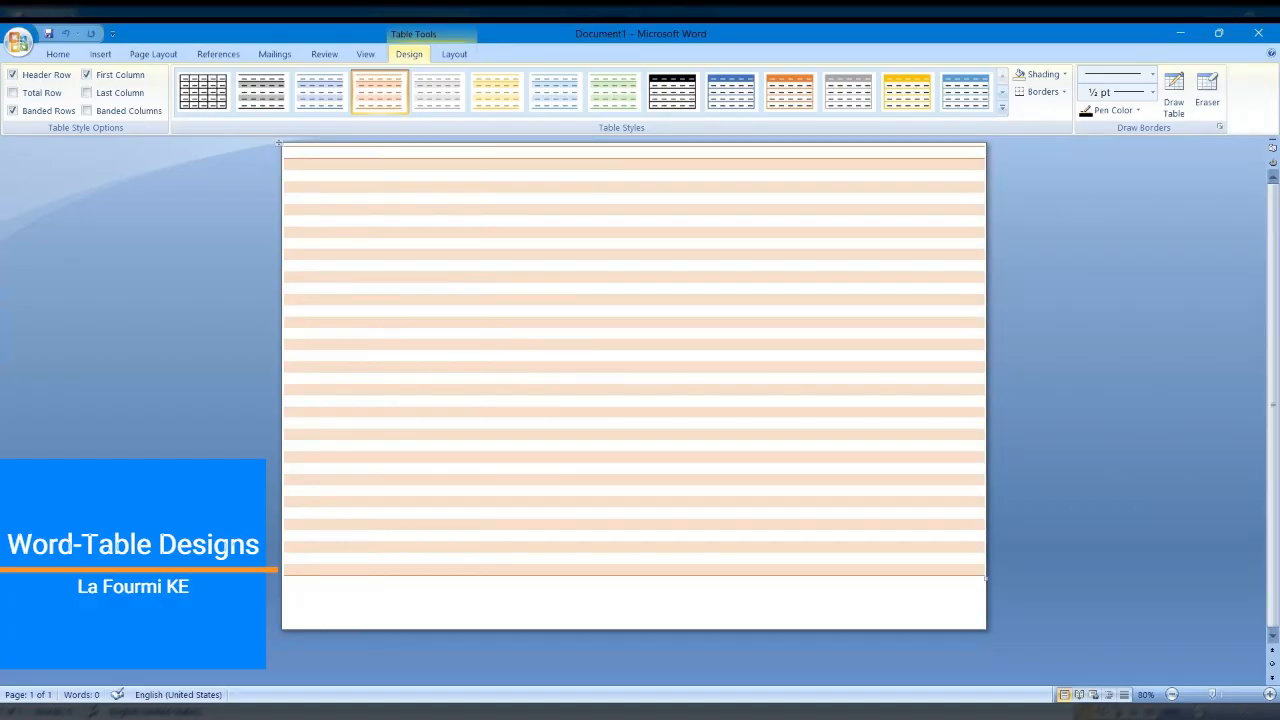
Fill the first five header cells of the table with sample names, one per column
type("Mabonga")
key("Tab")
type("Happy")
key("Tab")
type("Samia")
key("Tab")
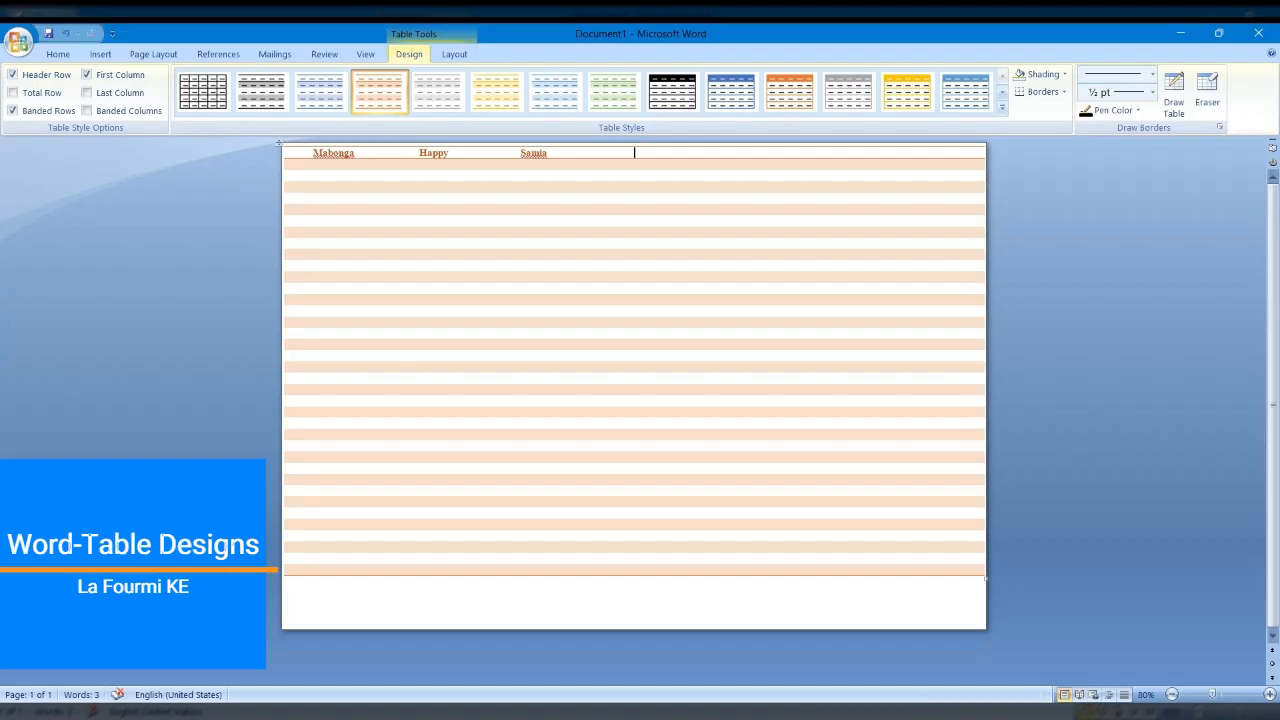
type("Kaos")
key("BackSpace")
type("no")
key("BackSpace")
type("go")
key("Tab")
type("Museveni")
key("Tab")
Enter 100,000 and 15,000 in the first two cells of the table's second row
type("100,000")
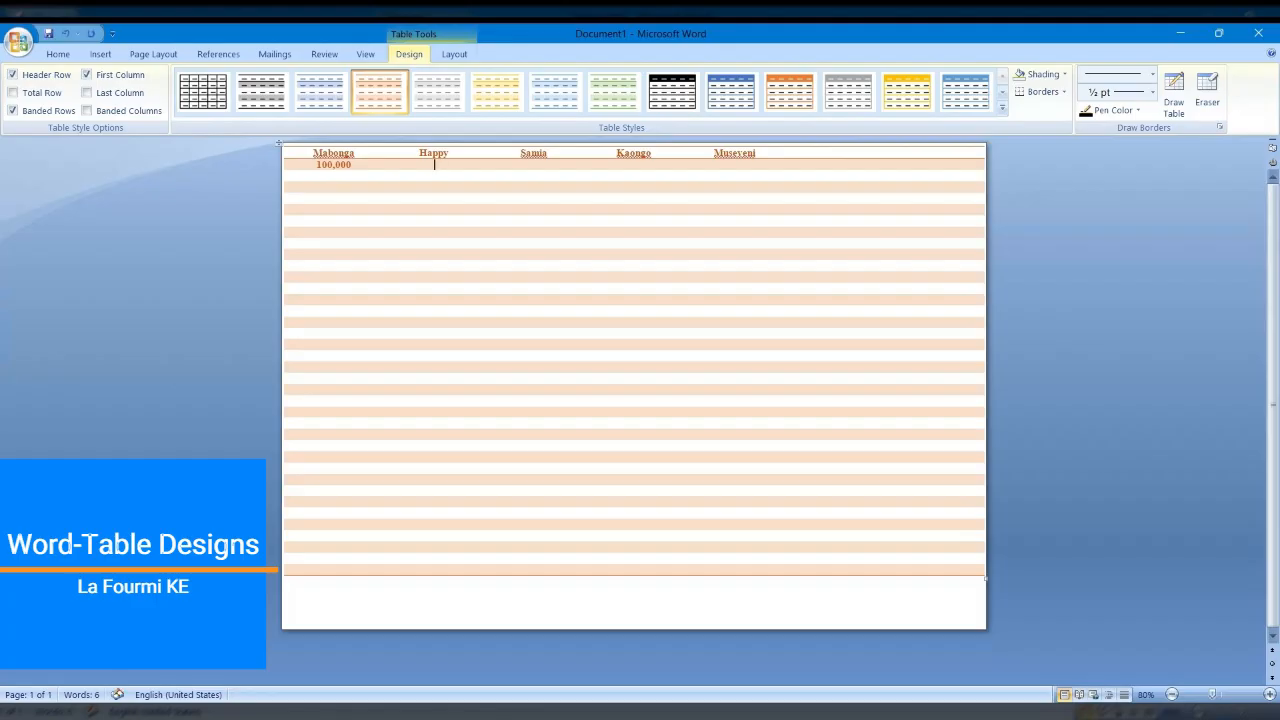
type("15,000")
key("Down")
Select the entire table and switch it to the light blue banded table style
key("ctrl+a")
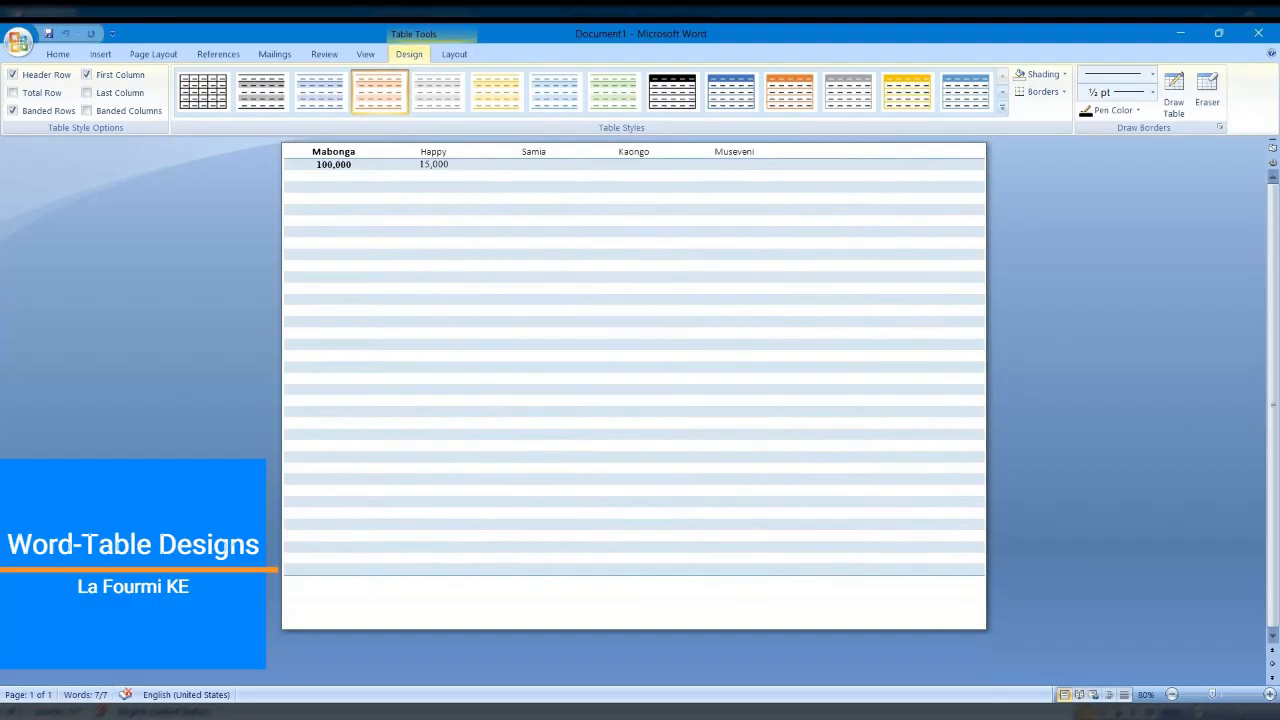
left_click(497, 400)
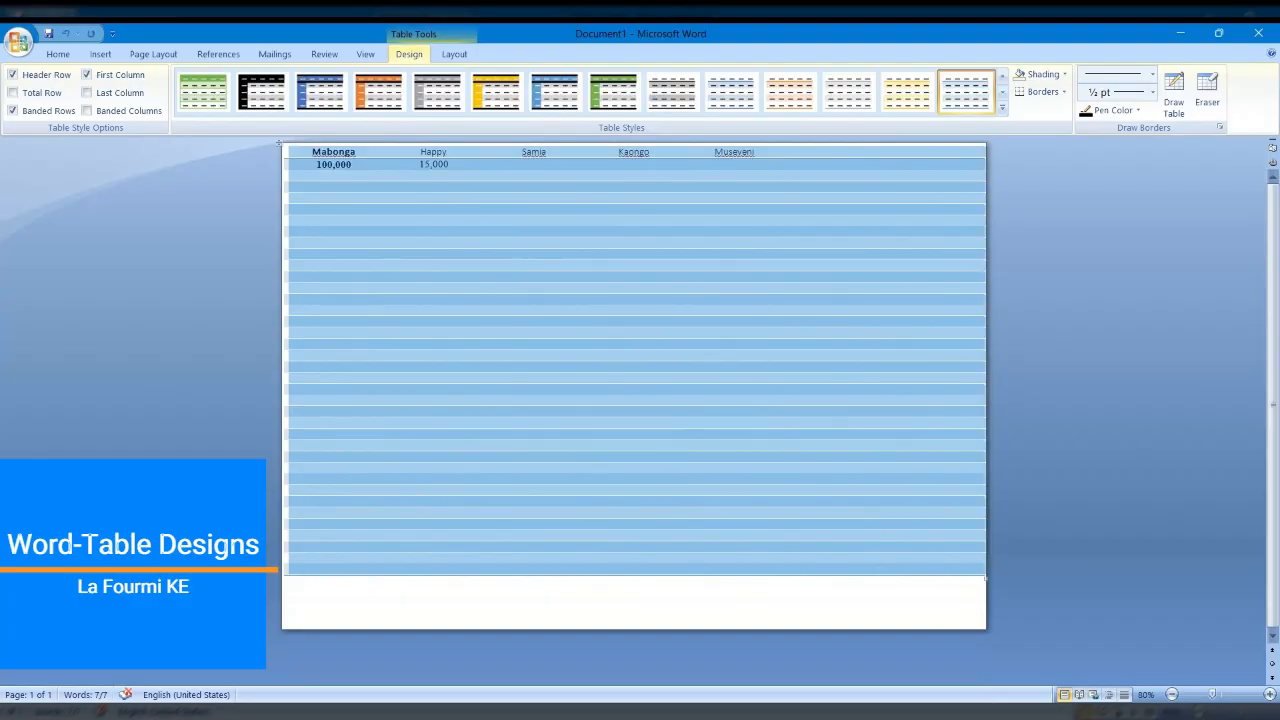
left_click(534, 467)
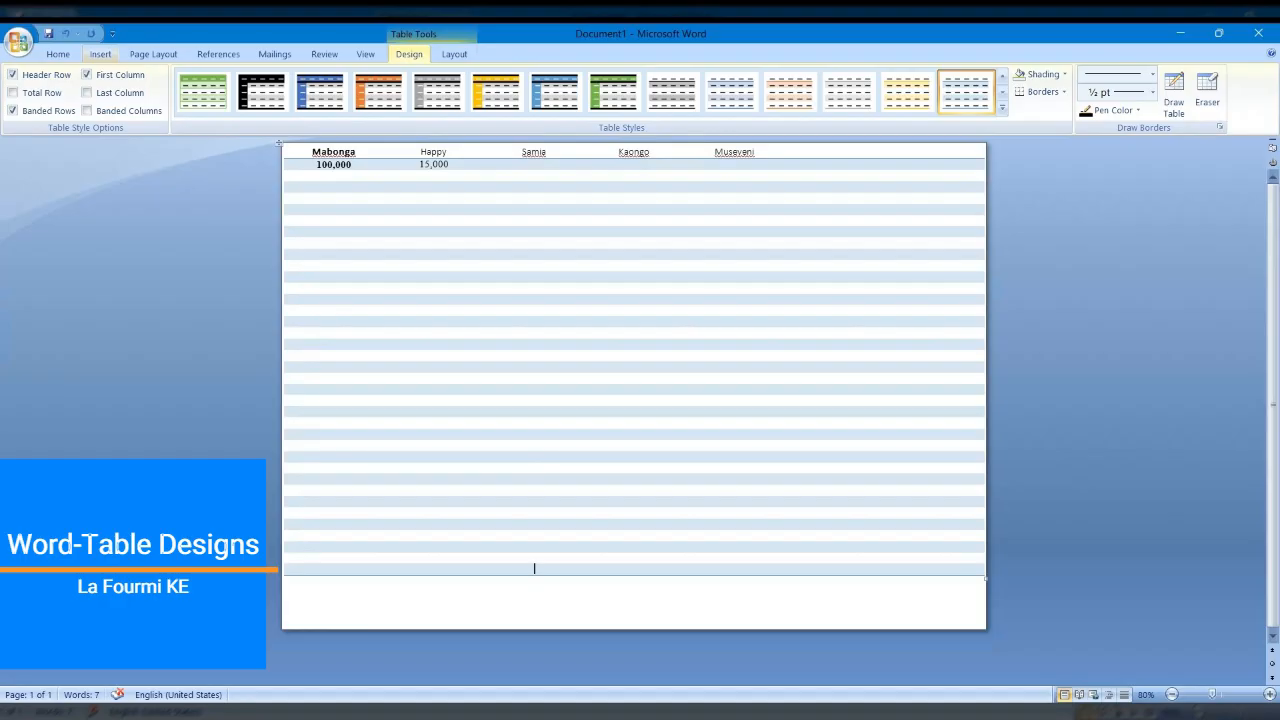
Draw a text box about 2.16" wide and 0.31" high below the table's first column
left_click(100, 54)
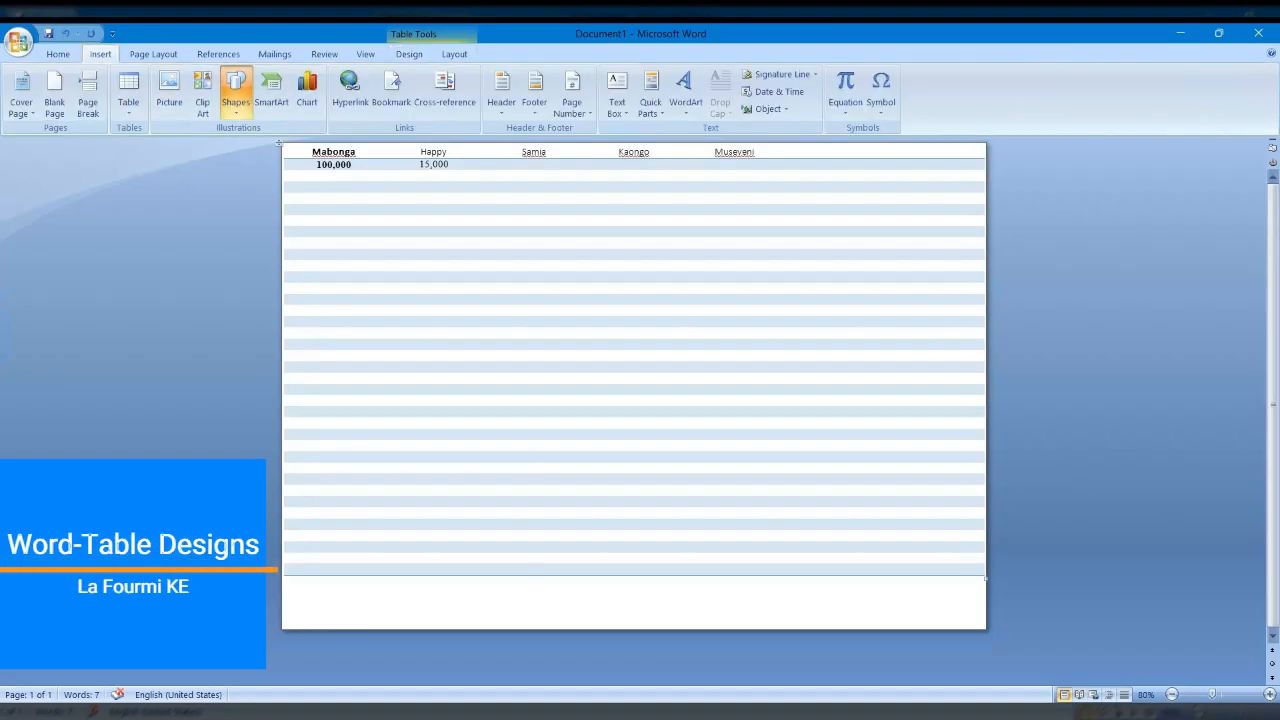
left_click(232, 145)
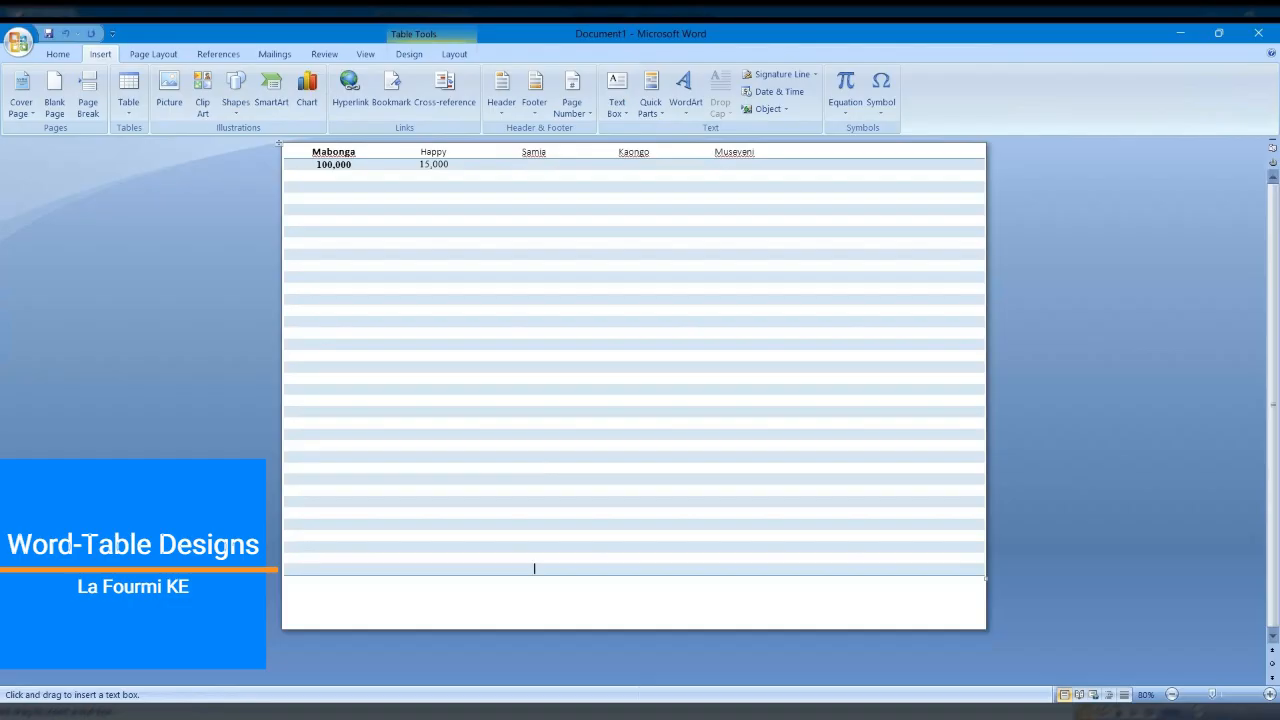
left_click_drag(292, 591, 431, 611)
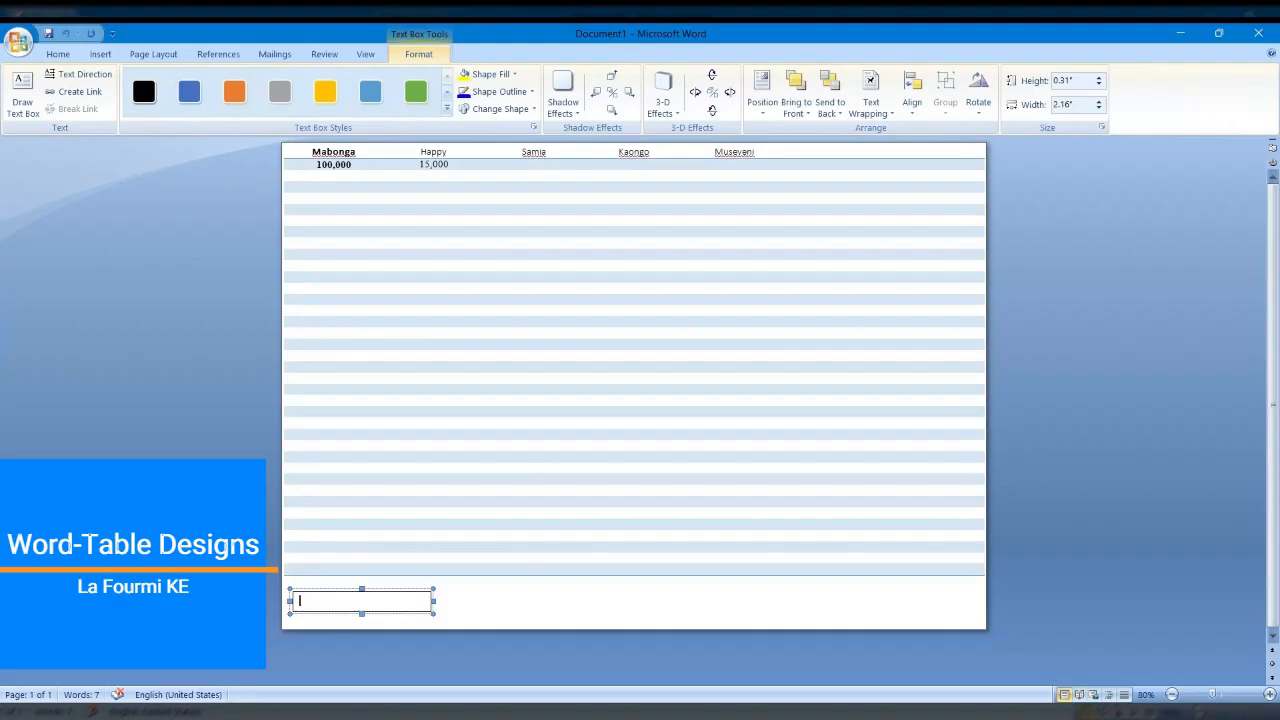
Copy the text box to the middle and right of the space below the table, nudging the last copy left
left_click(289, 601)
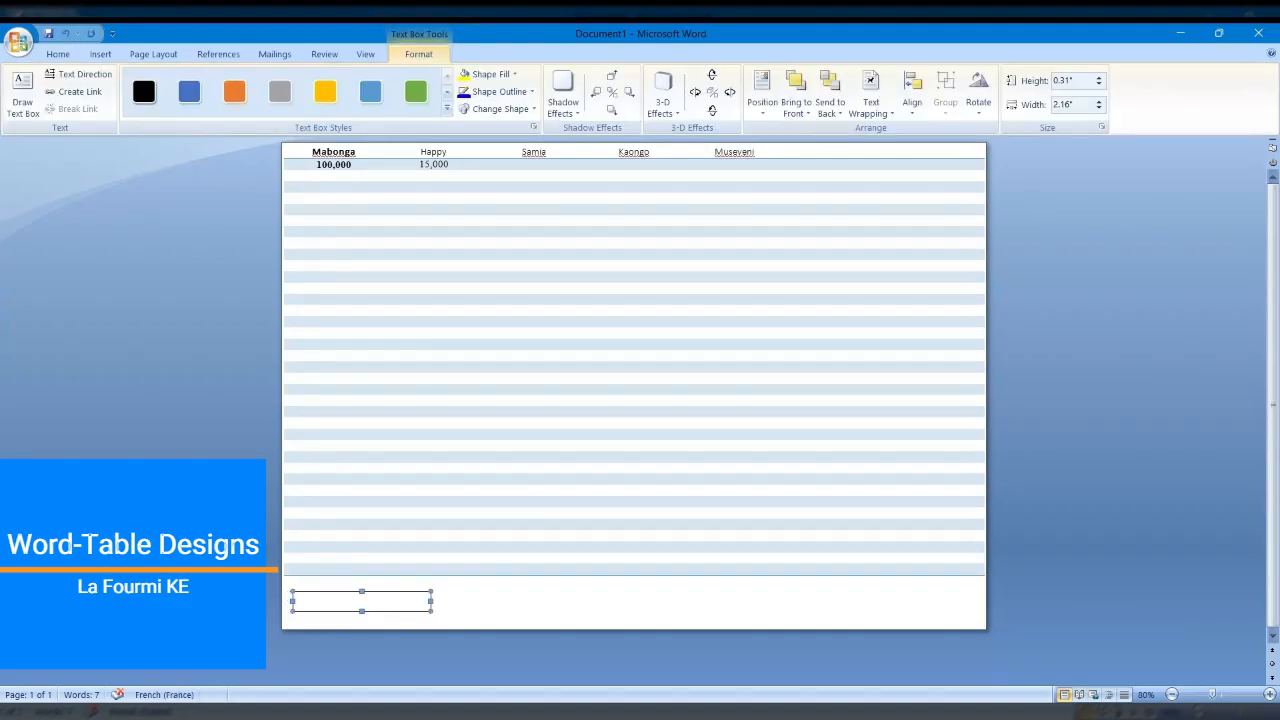
left_click_drag(340, 611, 890, 606)
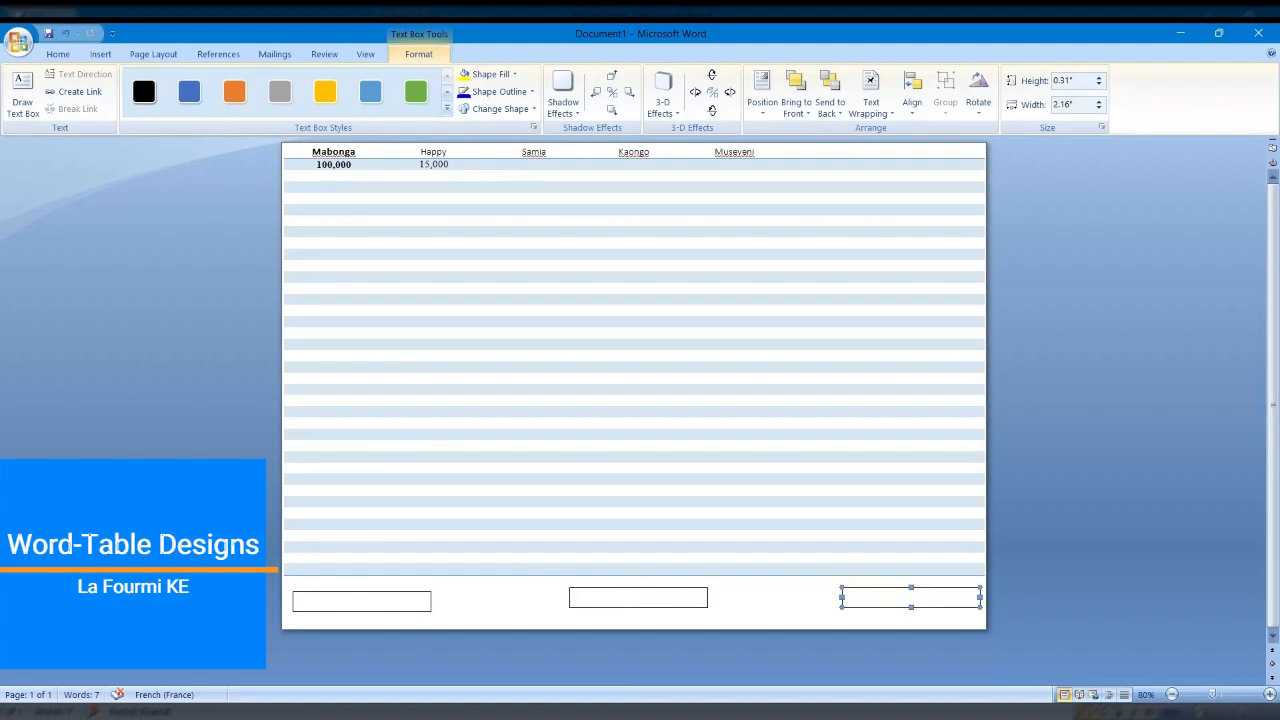
key("Left")
key("Left")
key("Left")
Enter placeholder text in the three text boxes: "mmmammama" in the right, "amammamamajaja" in the middle and "akakakkakak" in the left one
left_click(878, 597)
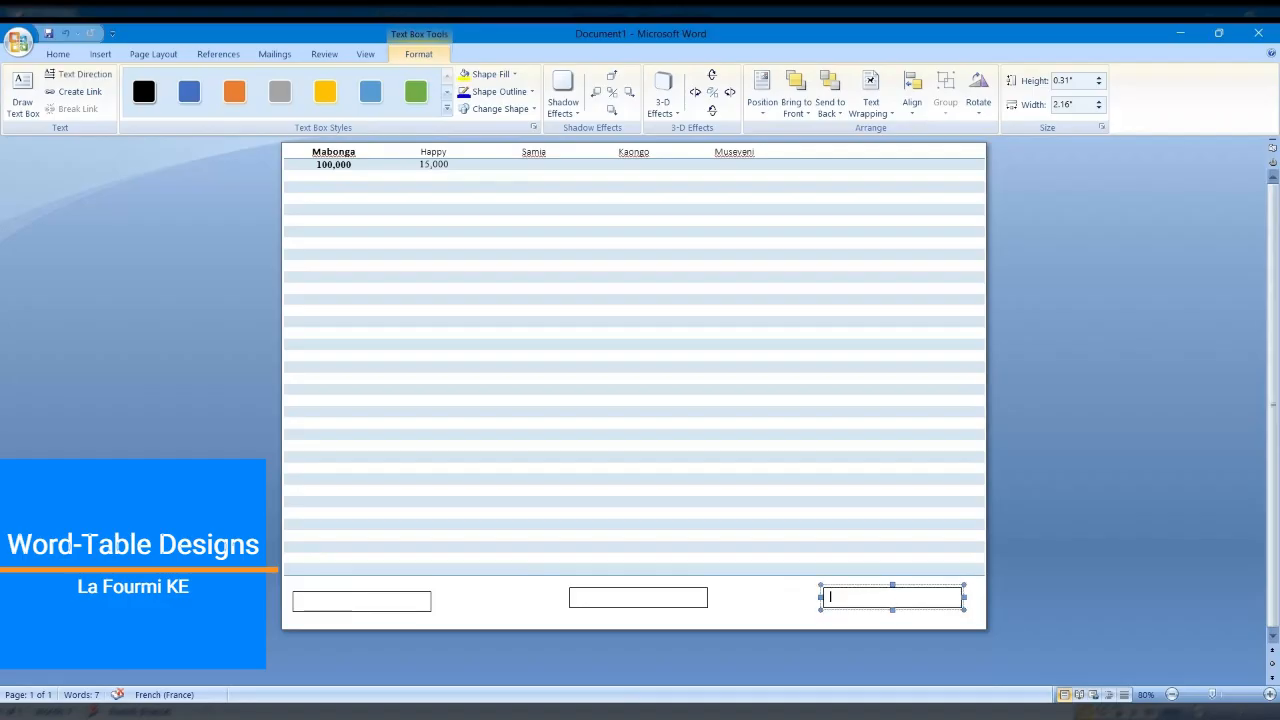
type("mmmammama")
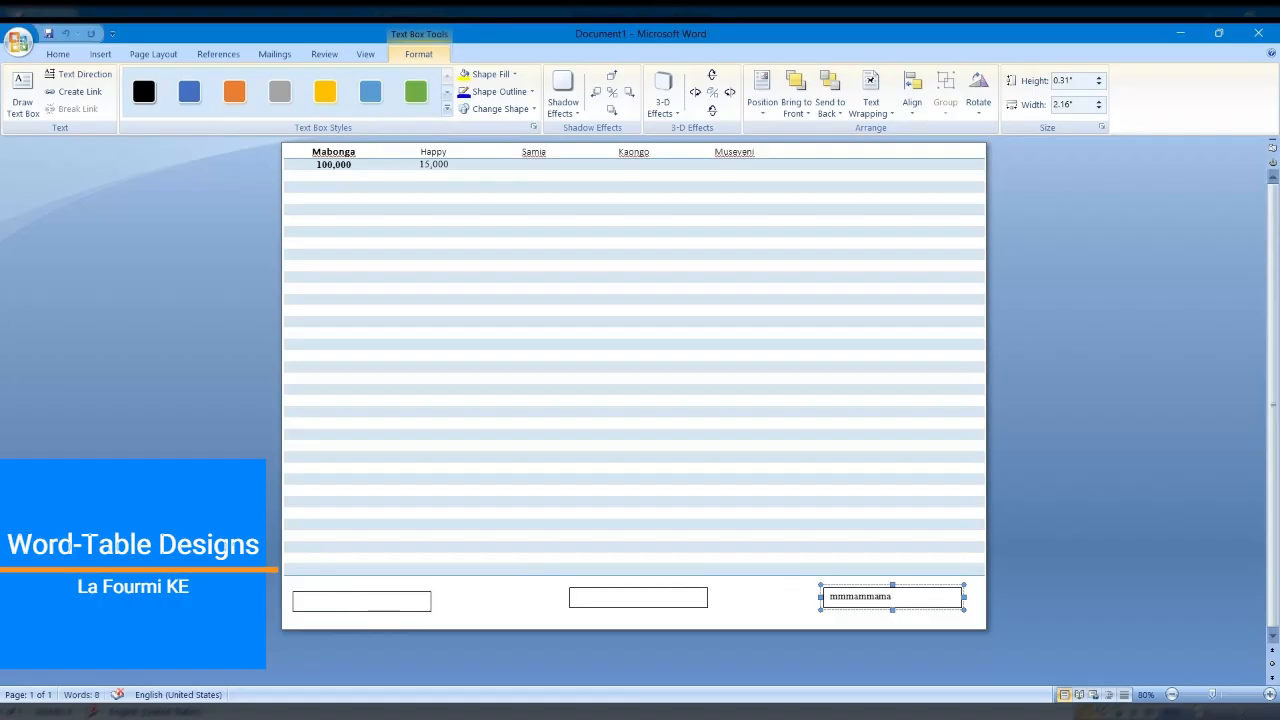
left_click(638, 597)
type("amammamamajaja")
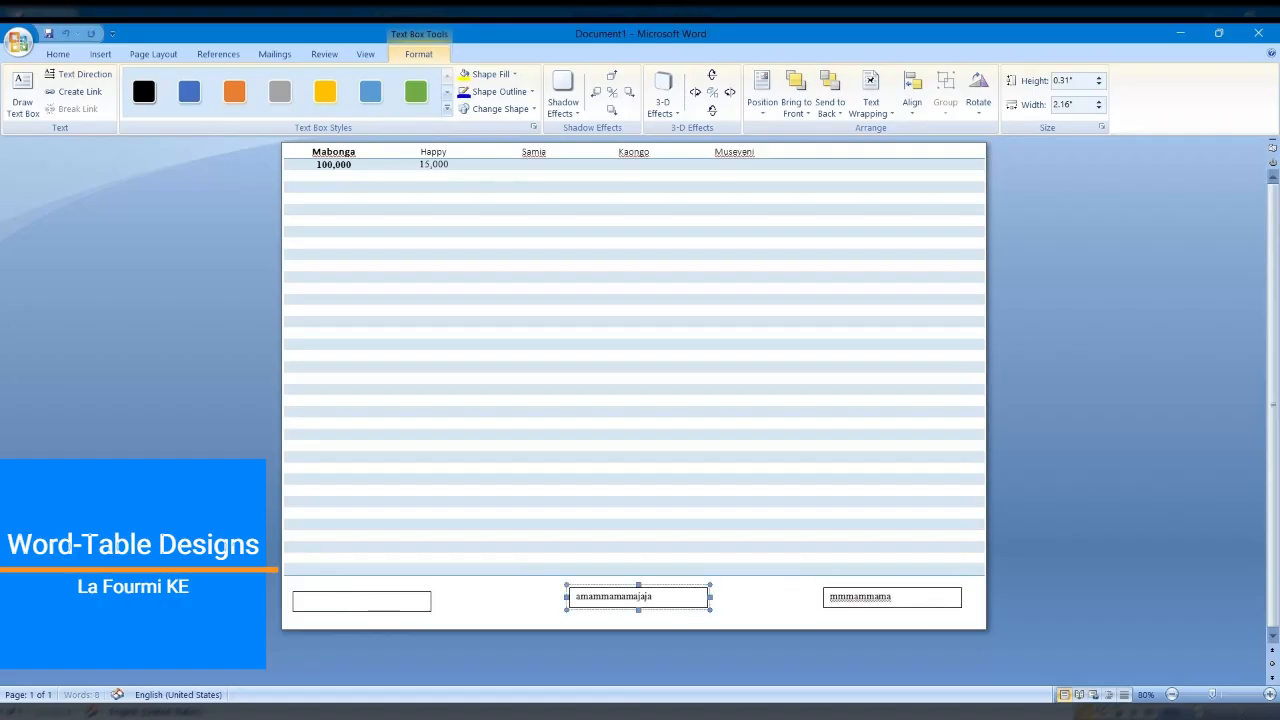
left_click(362, 601)
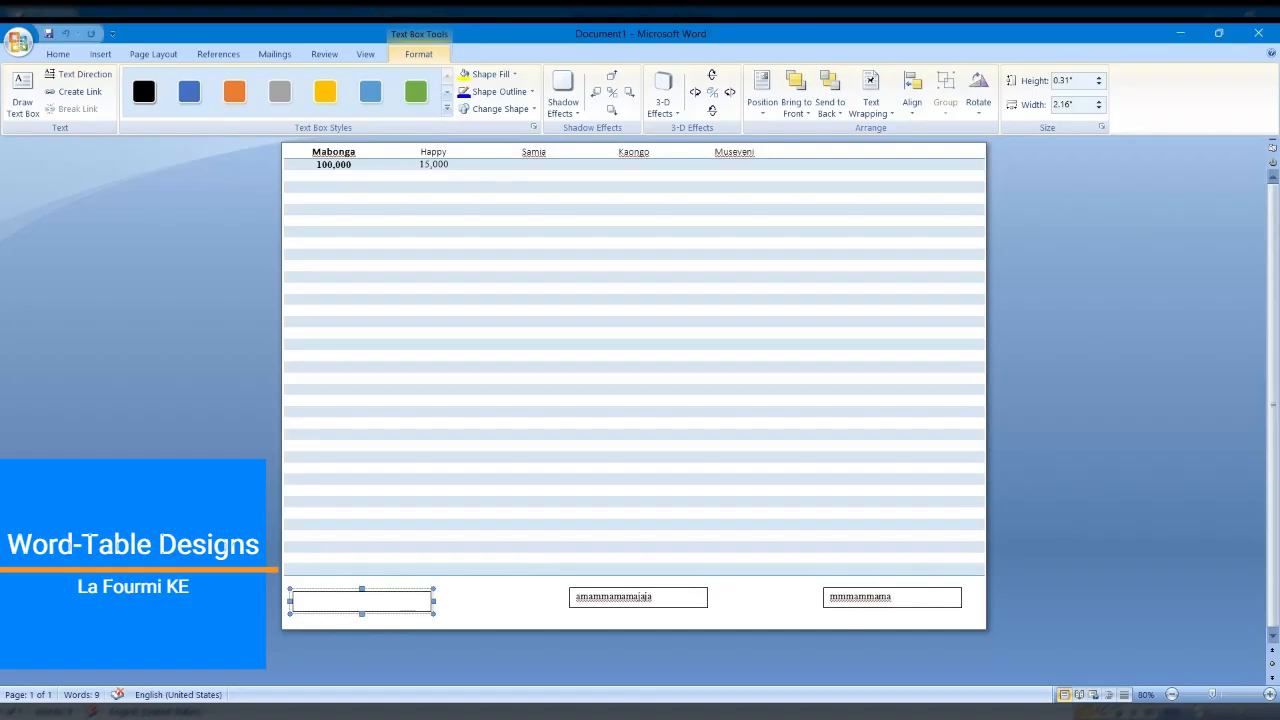
type("akakakkakak")
left_click(534, 489)
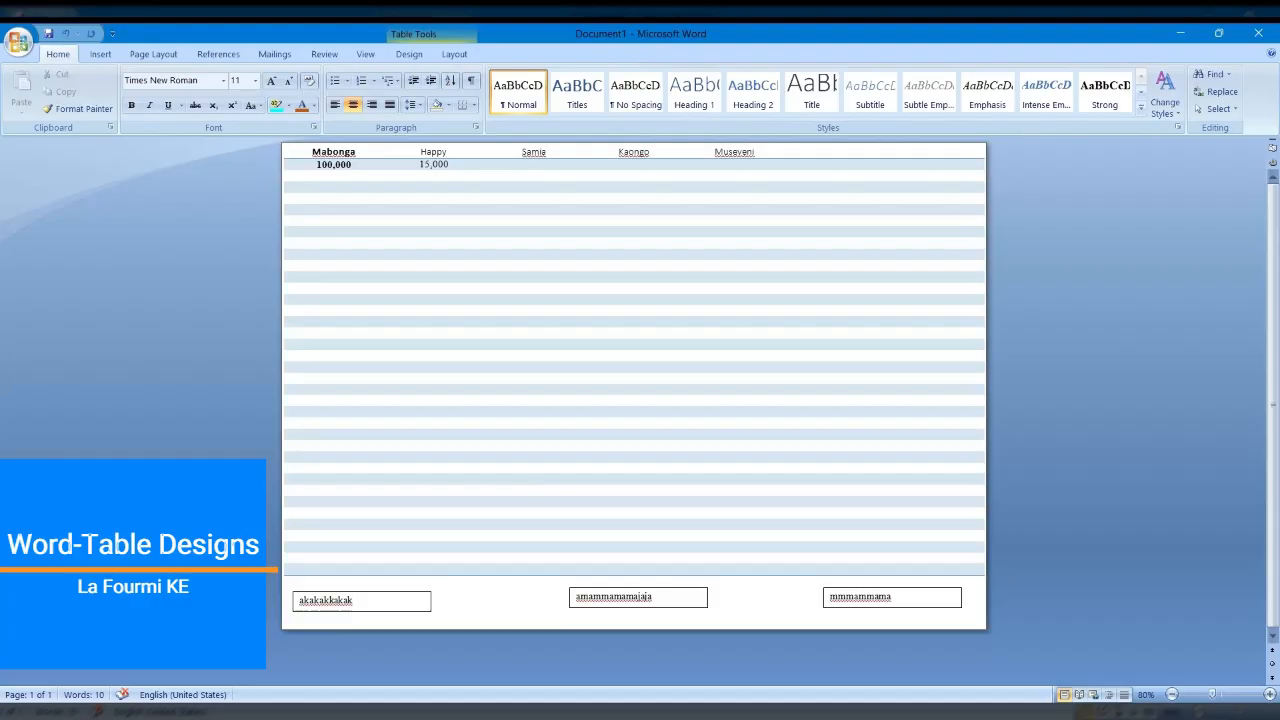
Give the text box containing "akakakkakak" a thick black compound-line outline
double_click(340, 611)
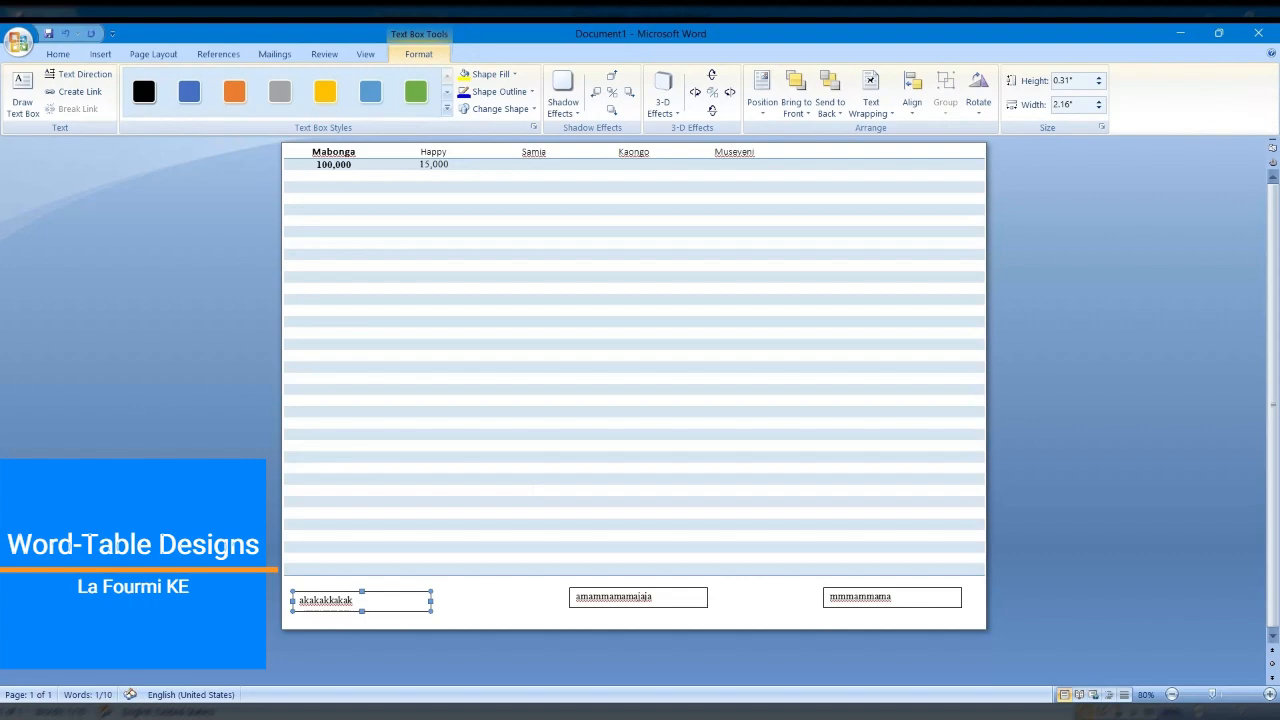
left_click(638, 604)
left_click(362, 602)
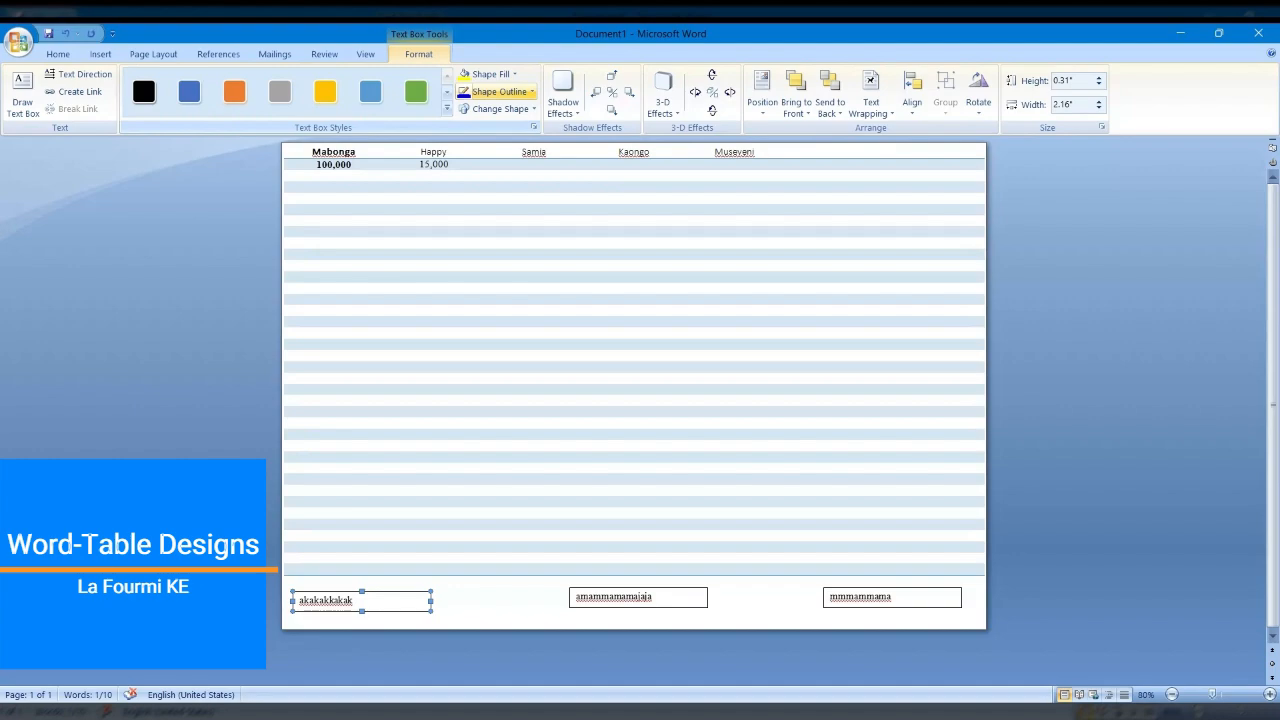
left_click(431, 523)
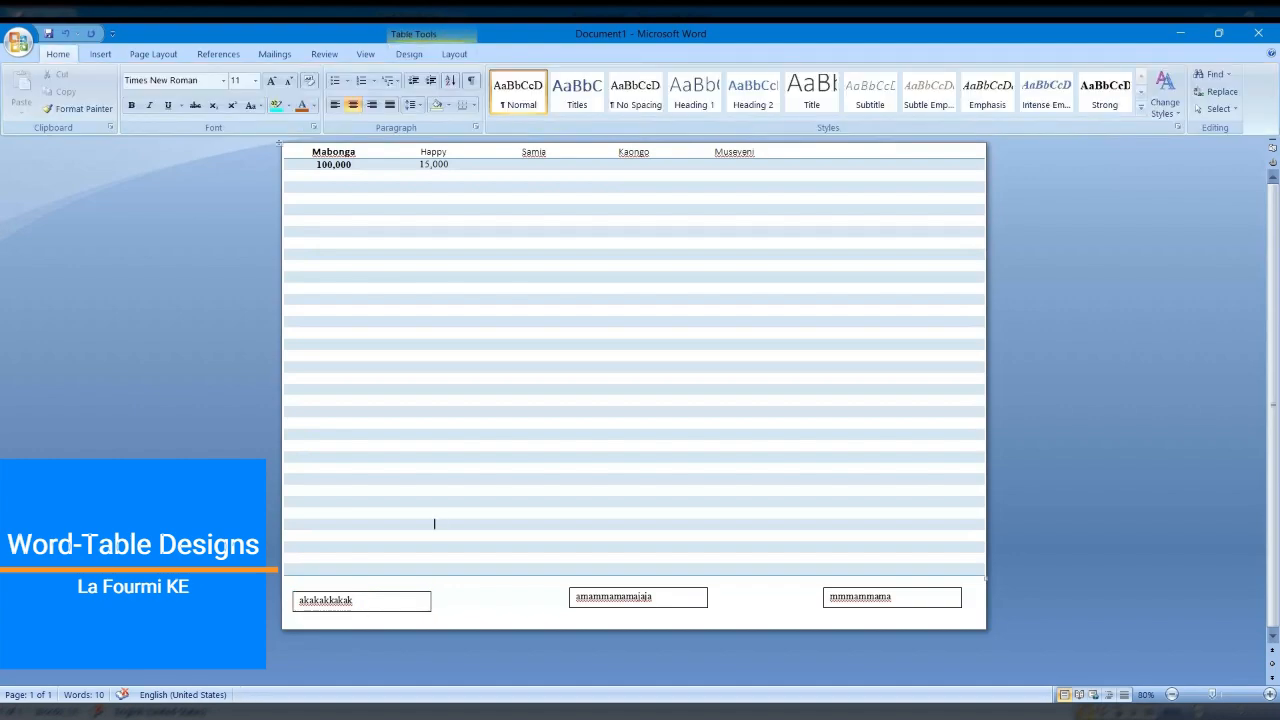
left_click(361, 600)
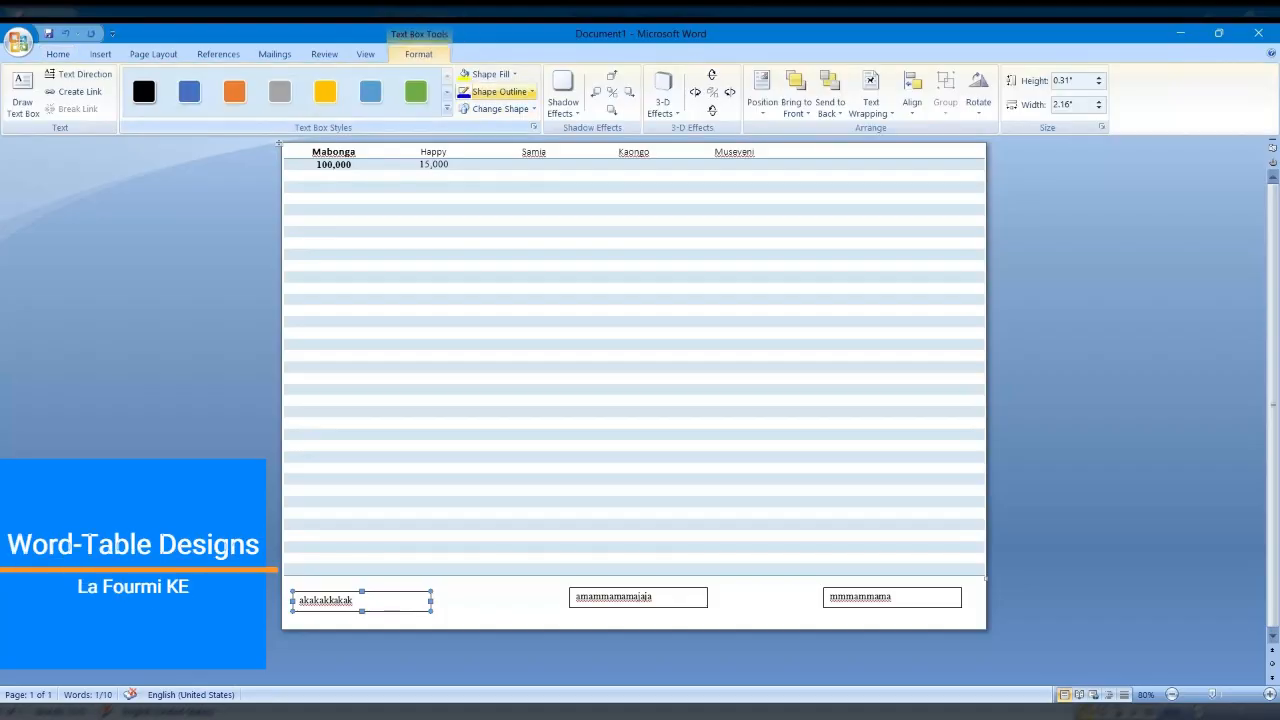
left_click(505, 92)
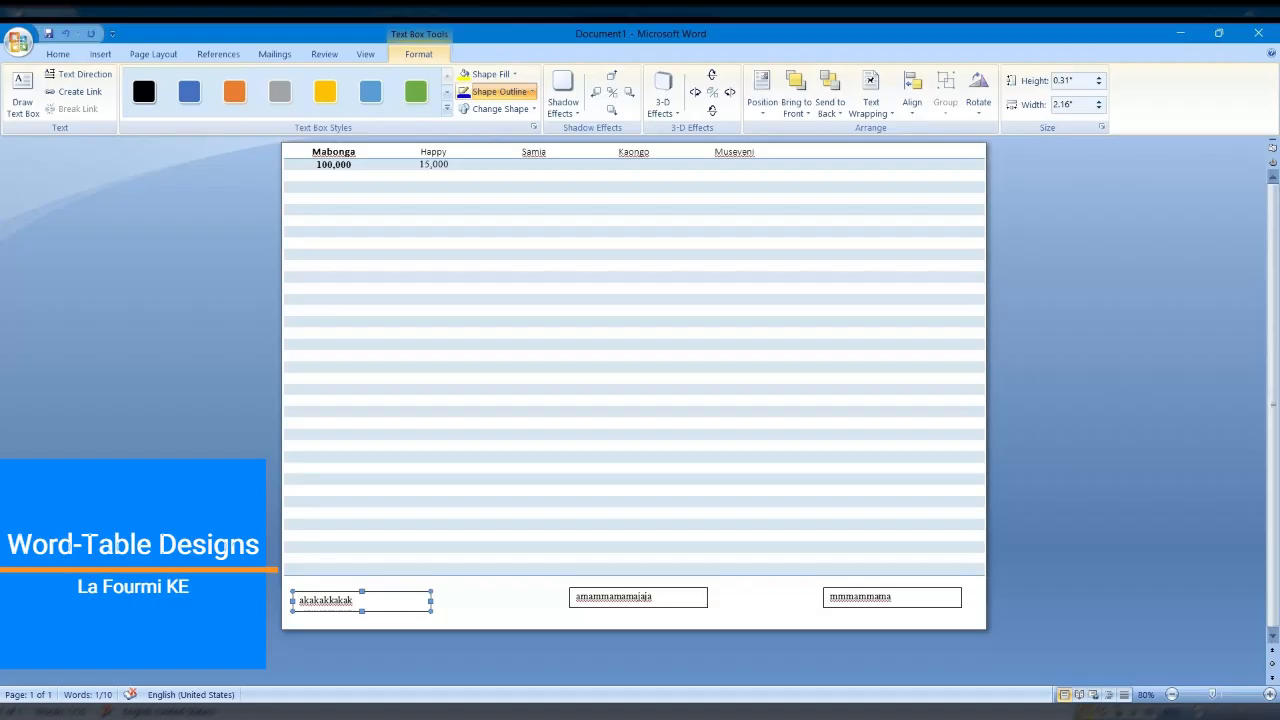
key("alt+Tab")
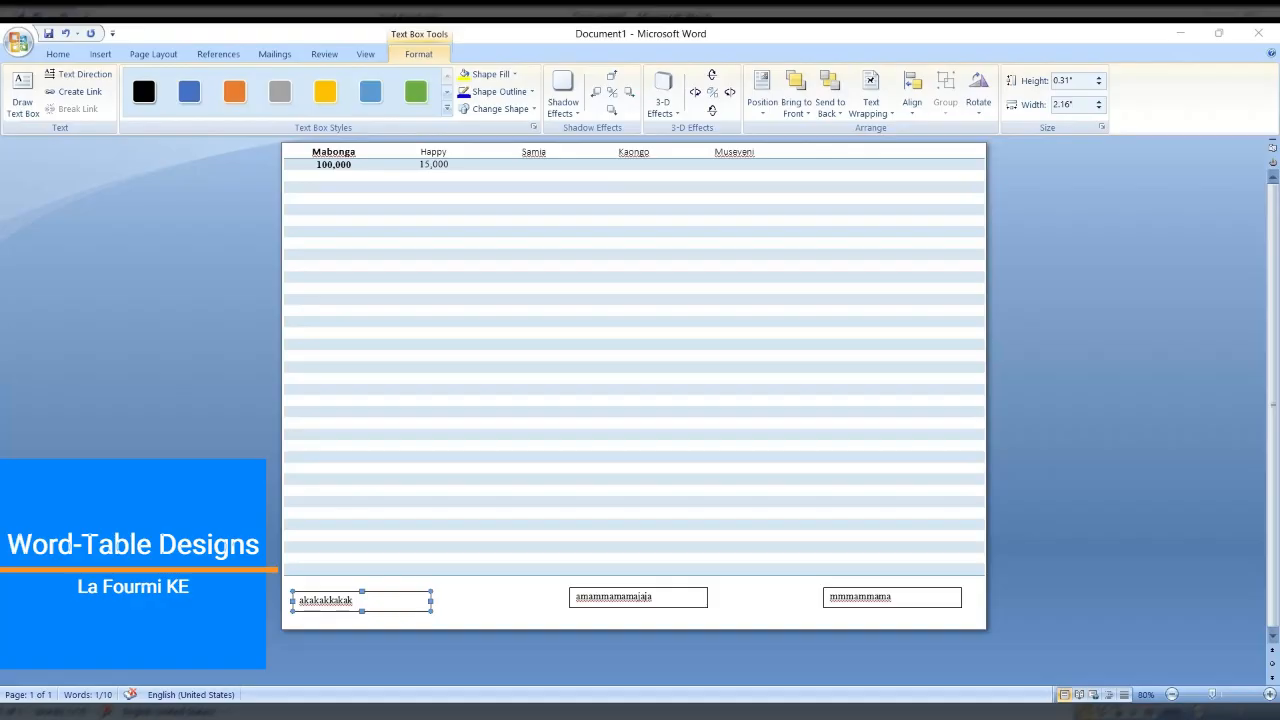
key("Return")
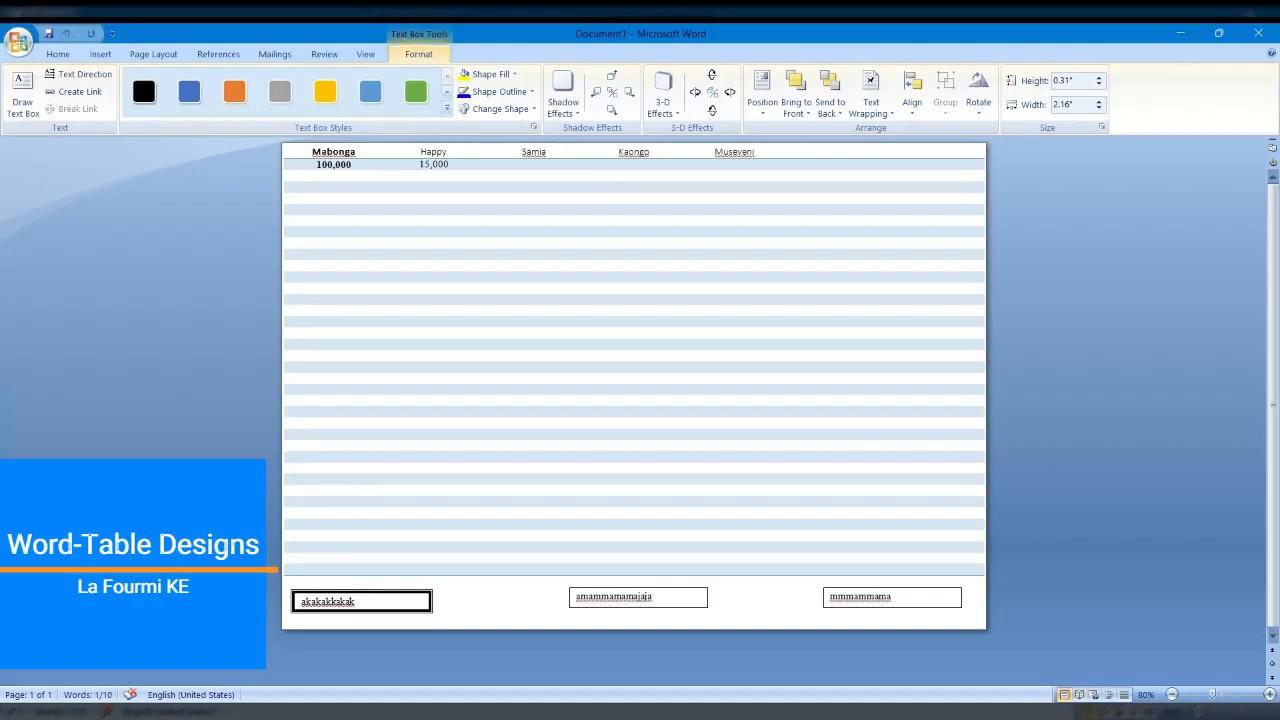
left_click(289, 581)
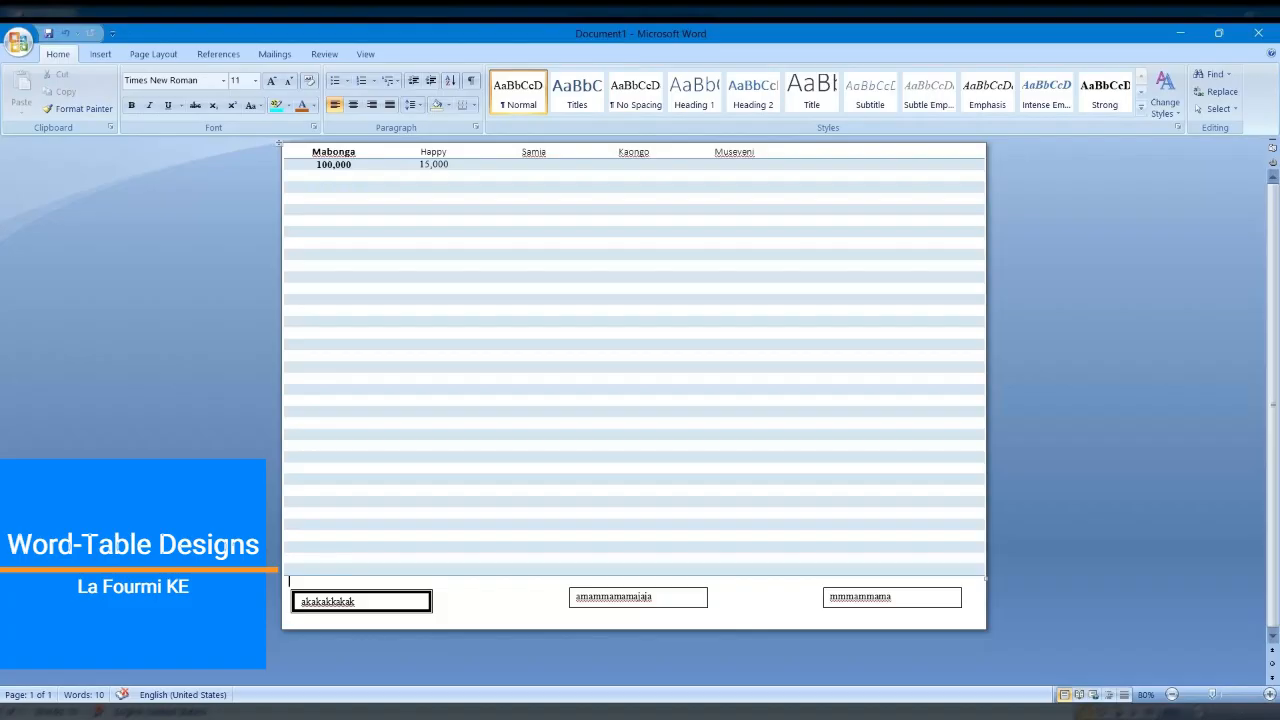
Select the entire table and apply the style with a solid green header row and first column and grey banded rows
left_click(279, 144)
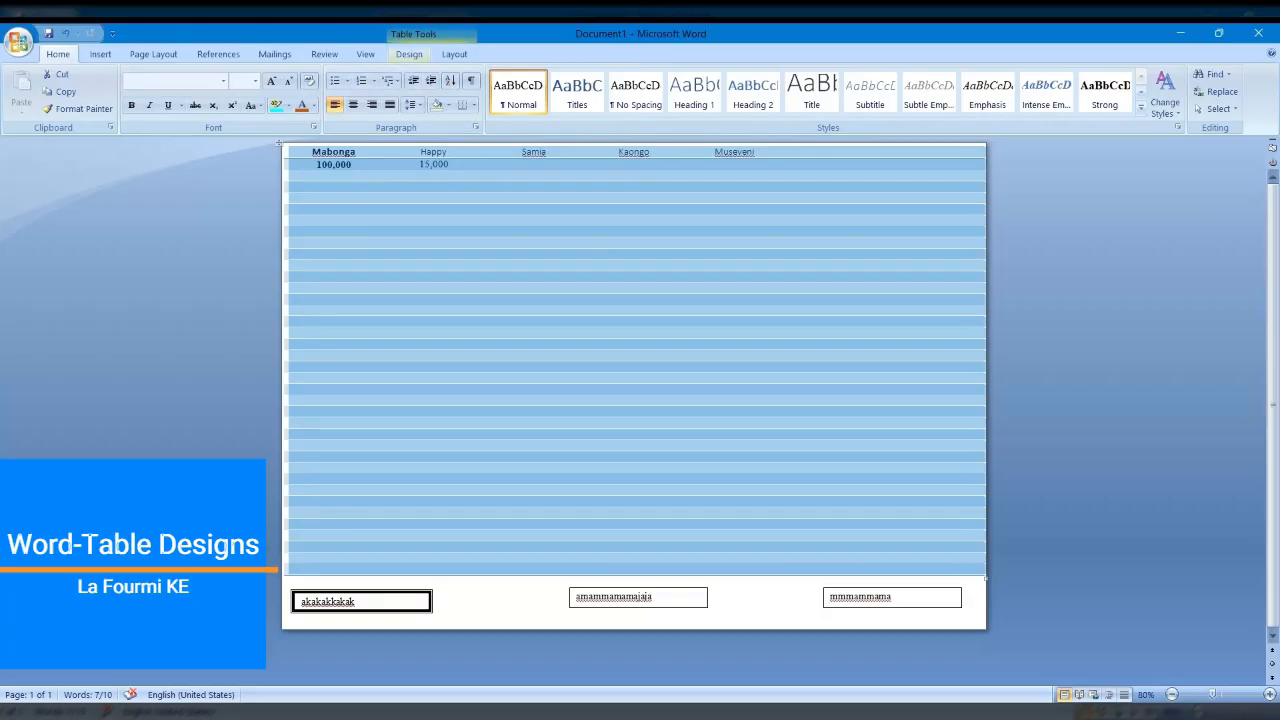
left_click(409, 54)
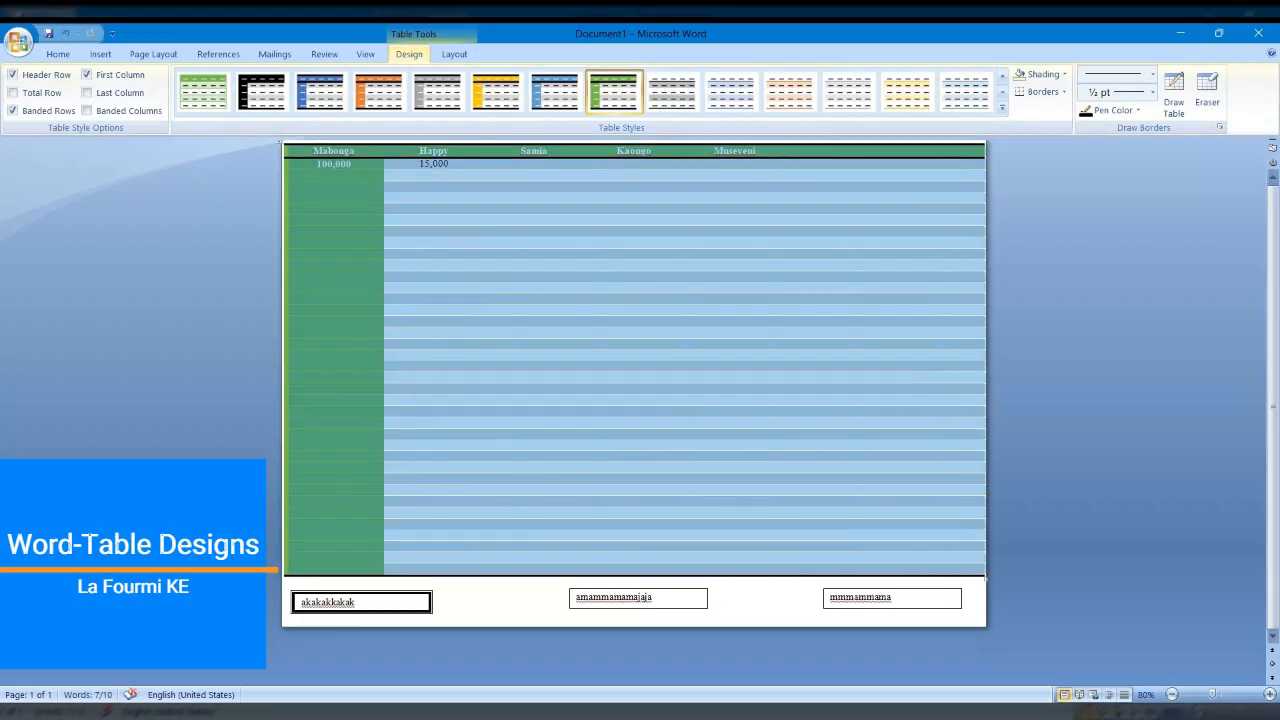
left_click(634, 266)
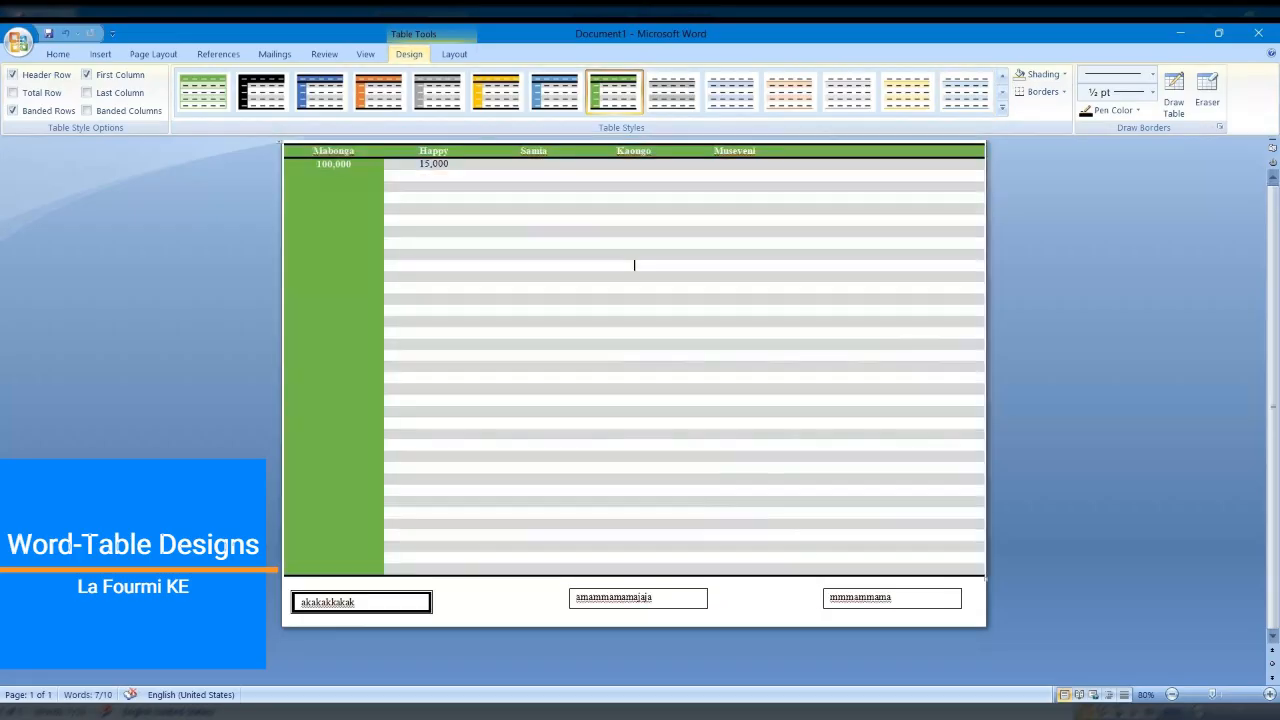